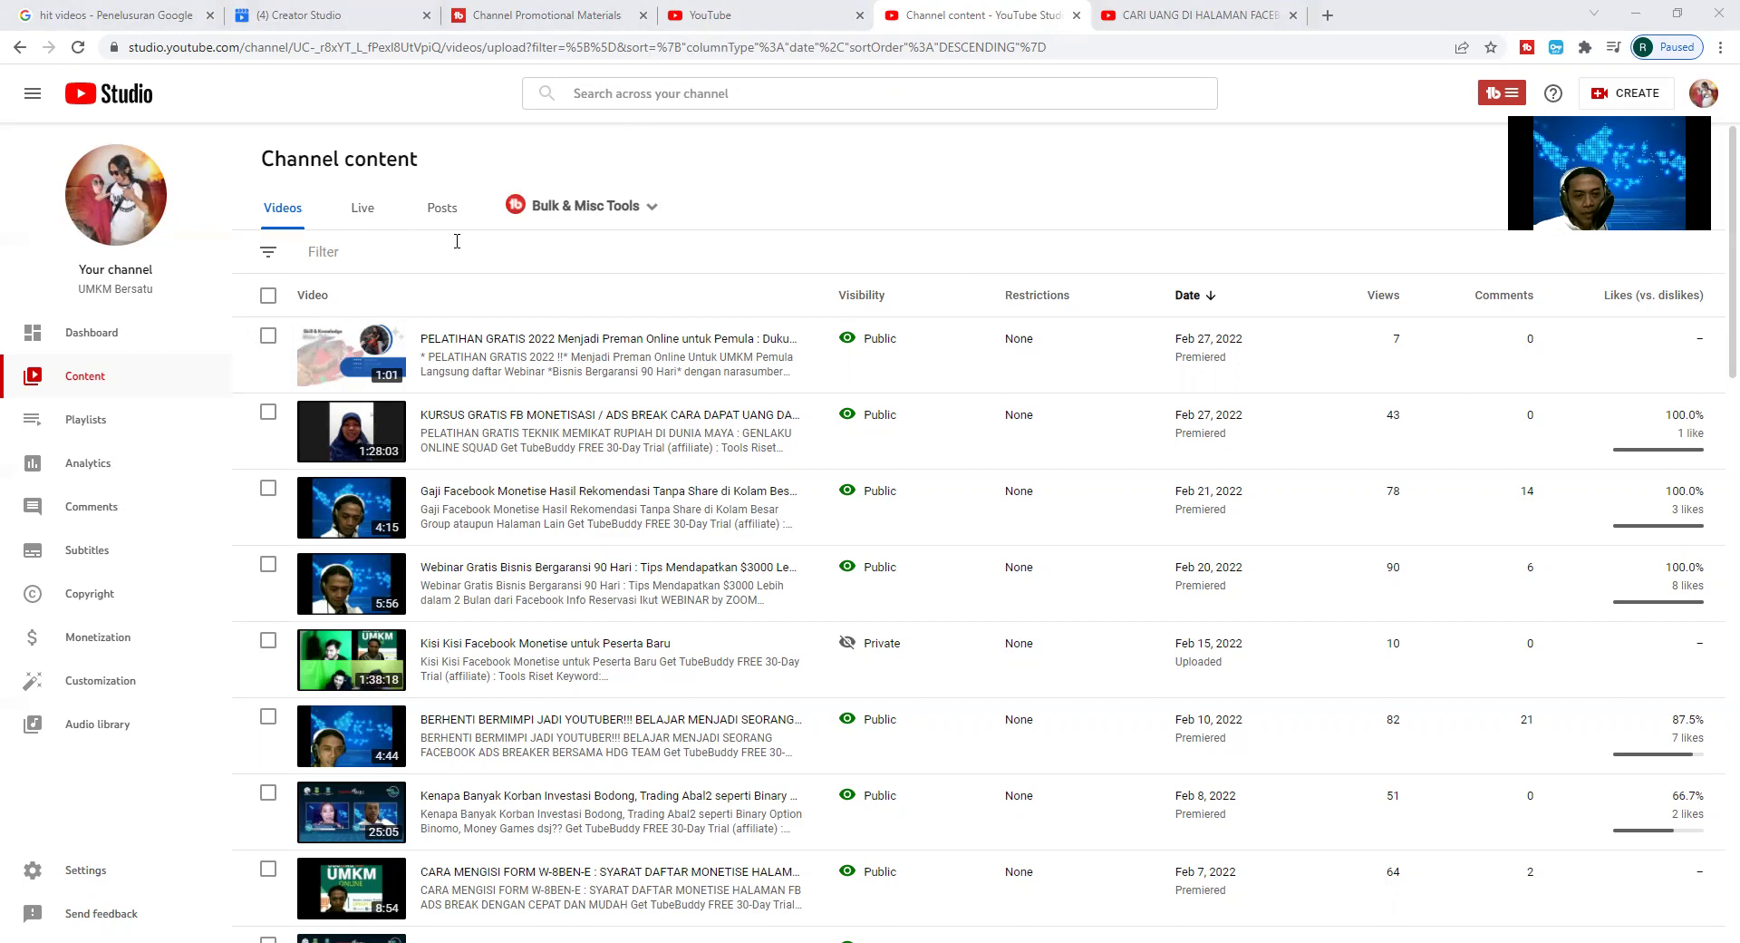
# Open the TubeBuddy account home page to view the channels, licenses and affiliate overview.
pyautogui.click(589, 16)
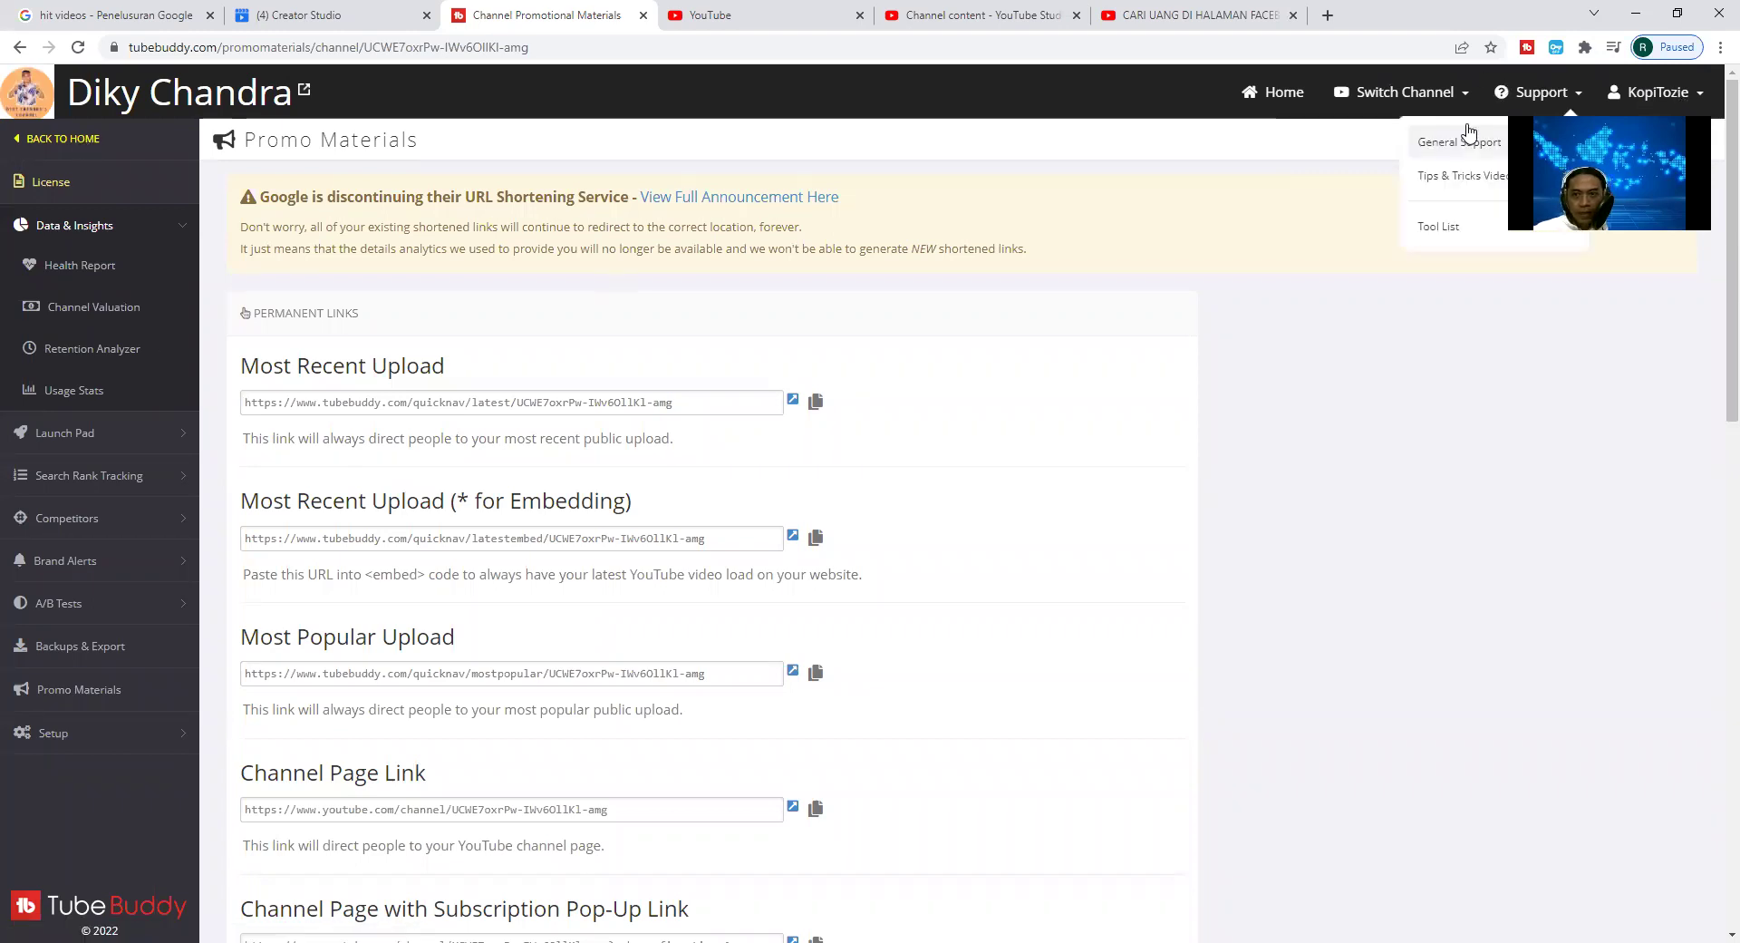
pyautogui.click(1284, 95)
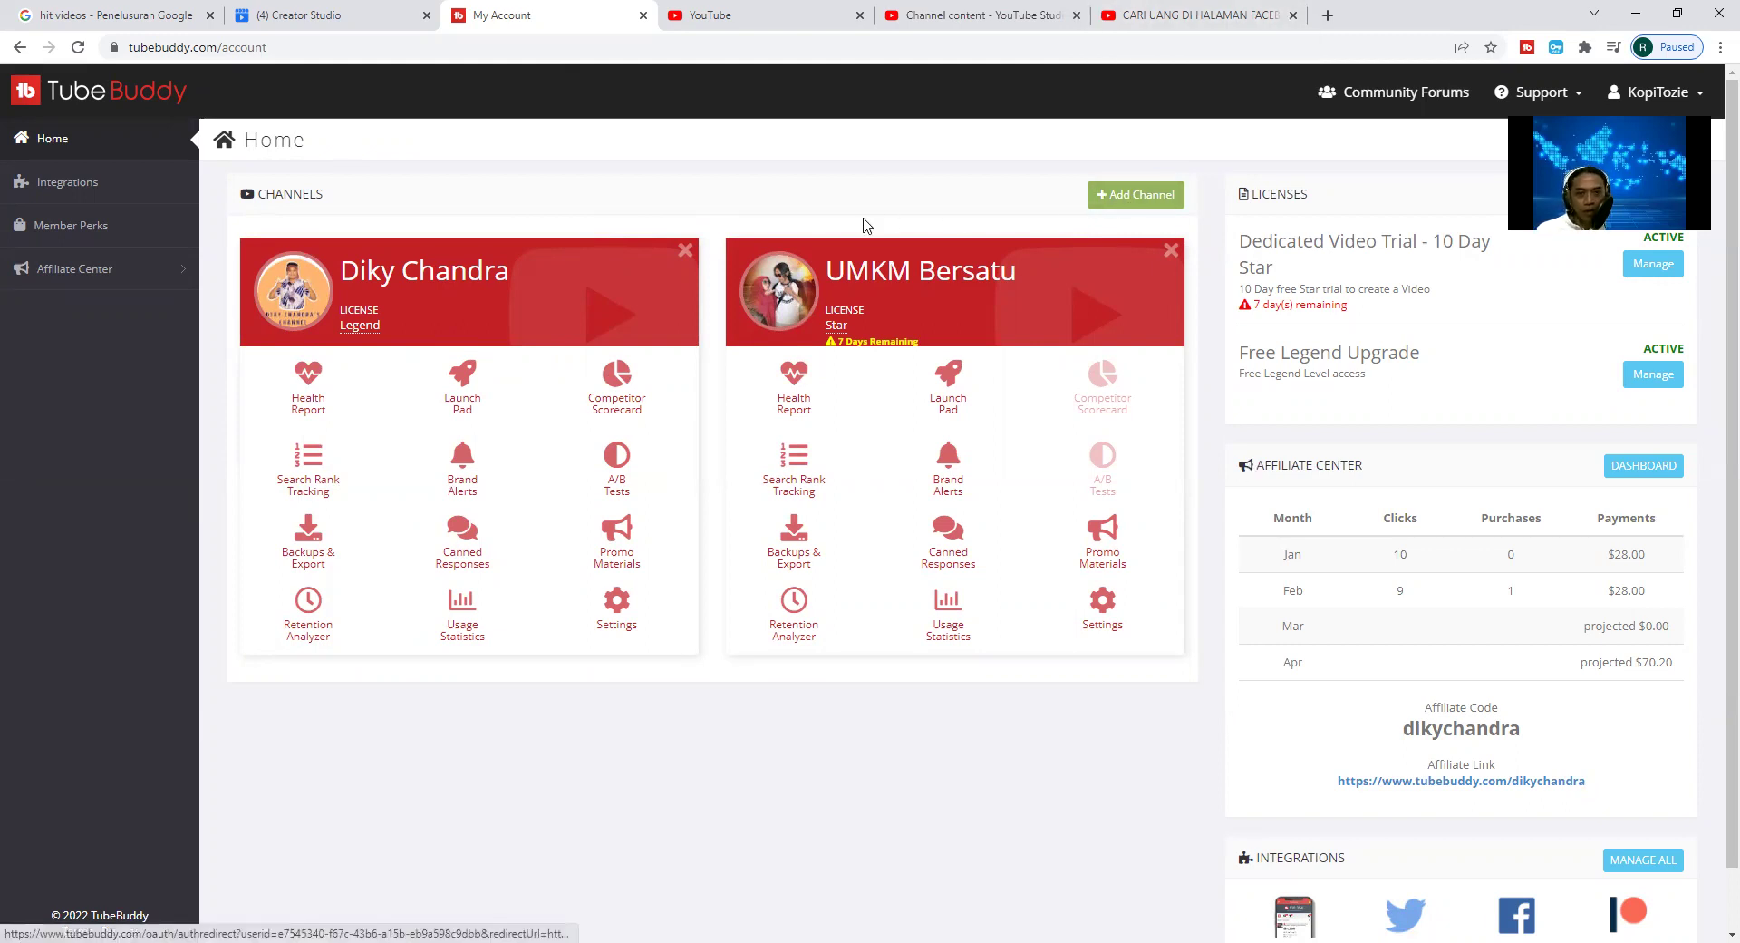
# Copy the phrase "CARI UANG DI HALAMAN FACEBOOK" from the title on the video's YouTube watch page.
pyautogui.click(1161, 15)
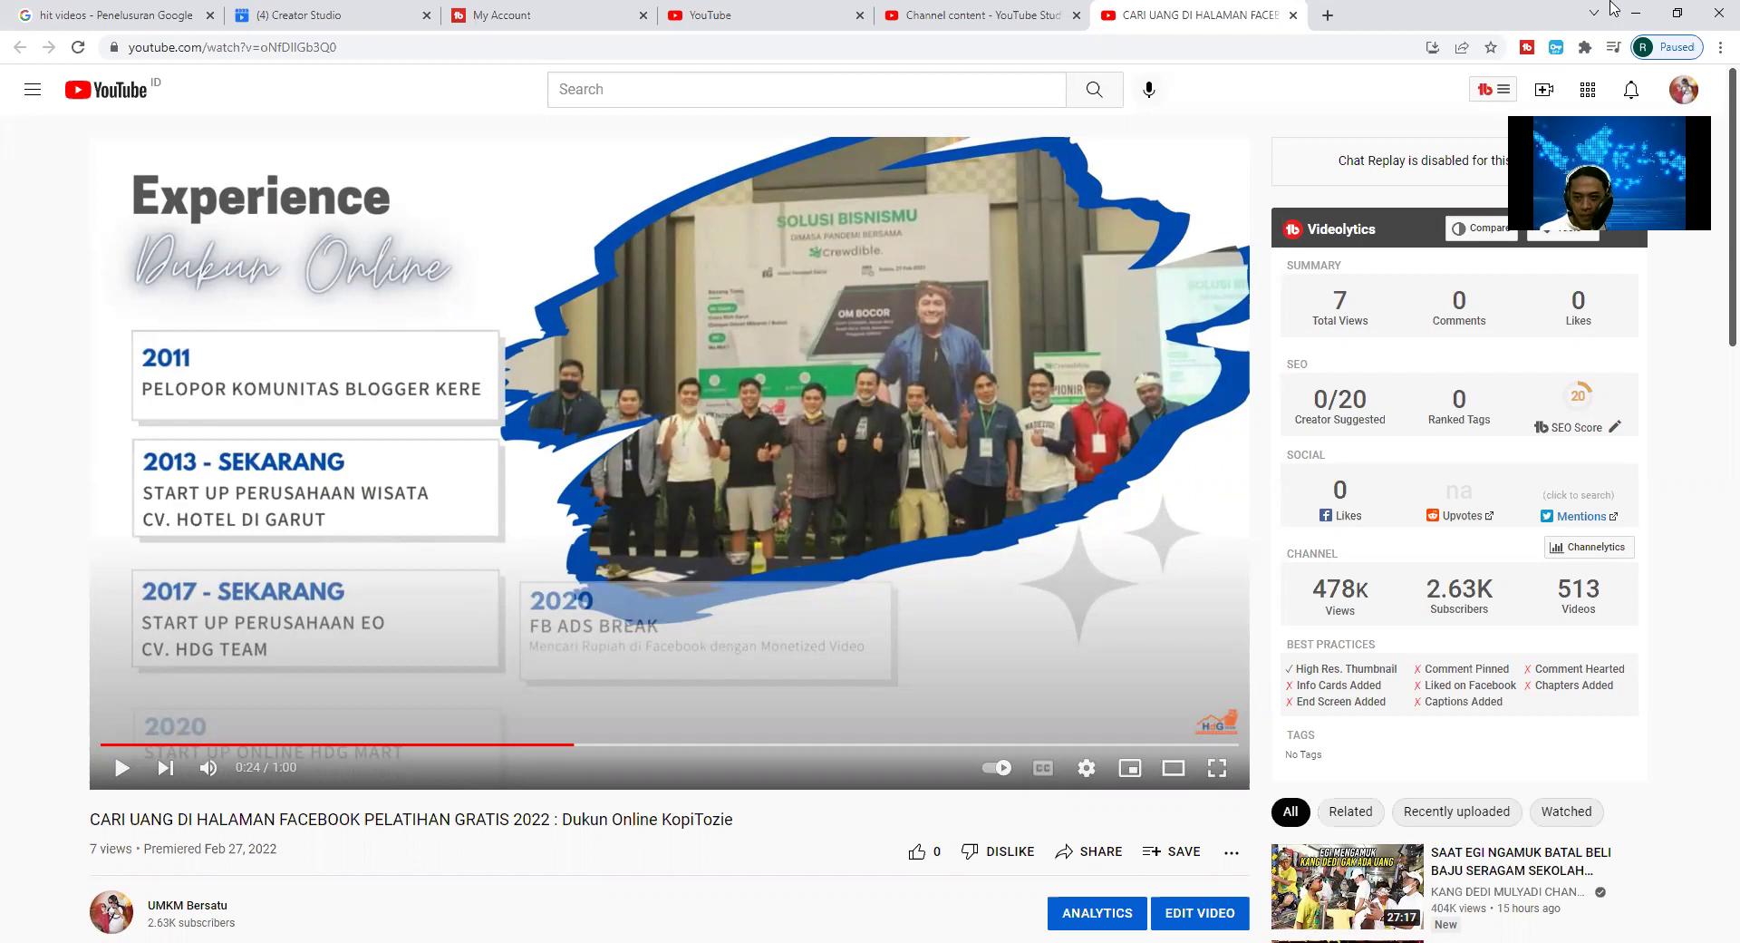
pyautogui.doubleClick(370, 815)
pyautogui.click(355, 818)
pyautogui.moveTo(355, 819); pyautogui.dragTo(71, 817)
pyautogui.hotkey('ctrl', 'c')
# Explore the copied keyword in a fresh TubeBuddy Keyword Explorer on the YouTube home page and view its search results.
pyautogui.click(761, 13)
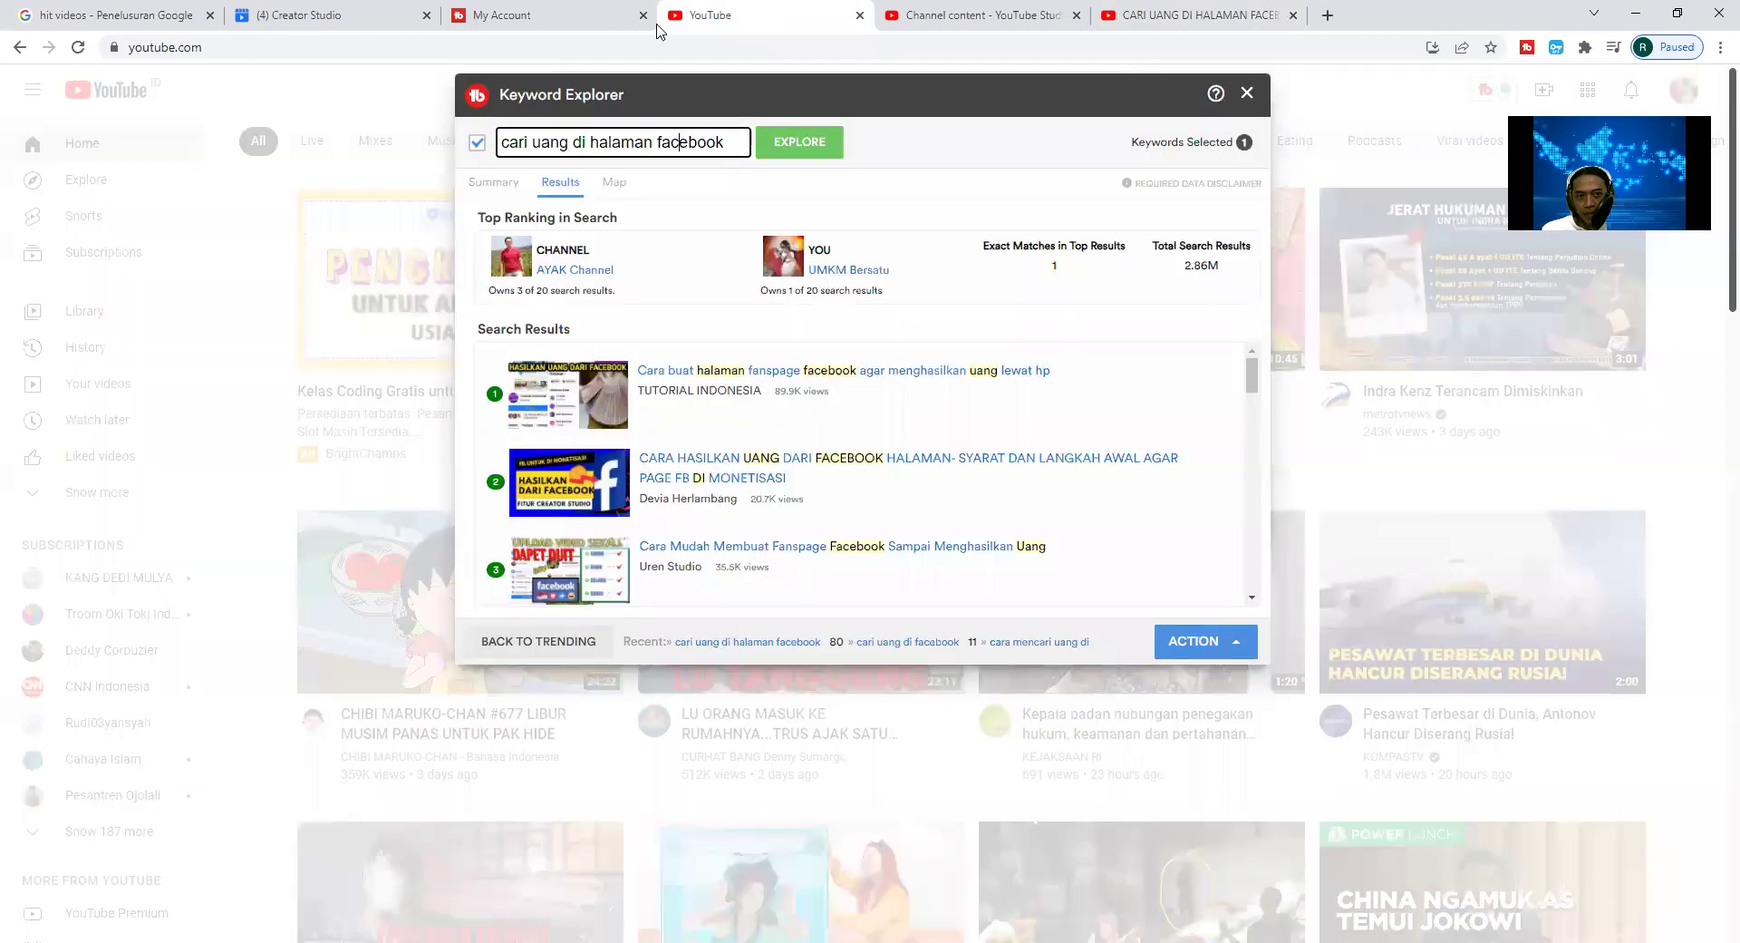
pyautogui.click(1248, 95)
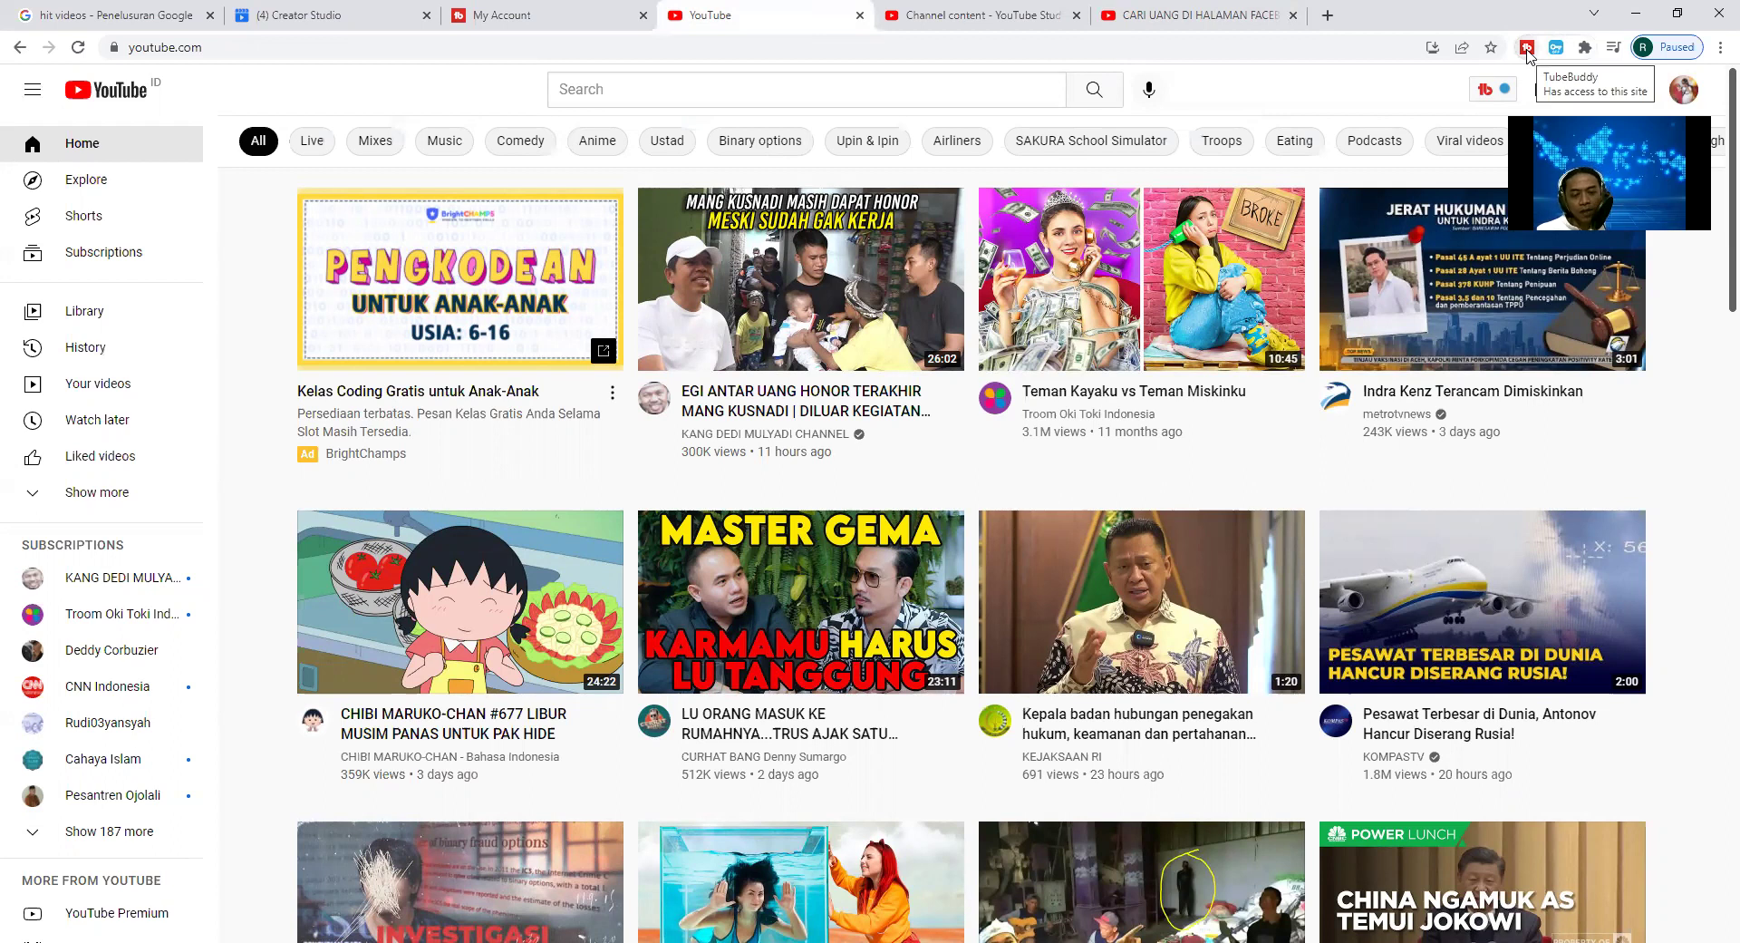
pyautogui.click(1491, 90)
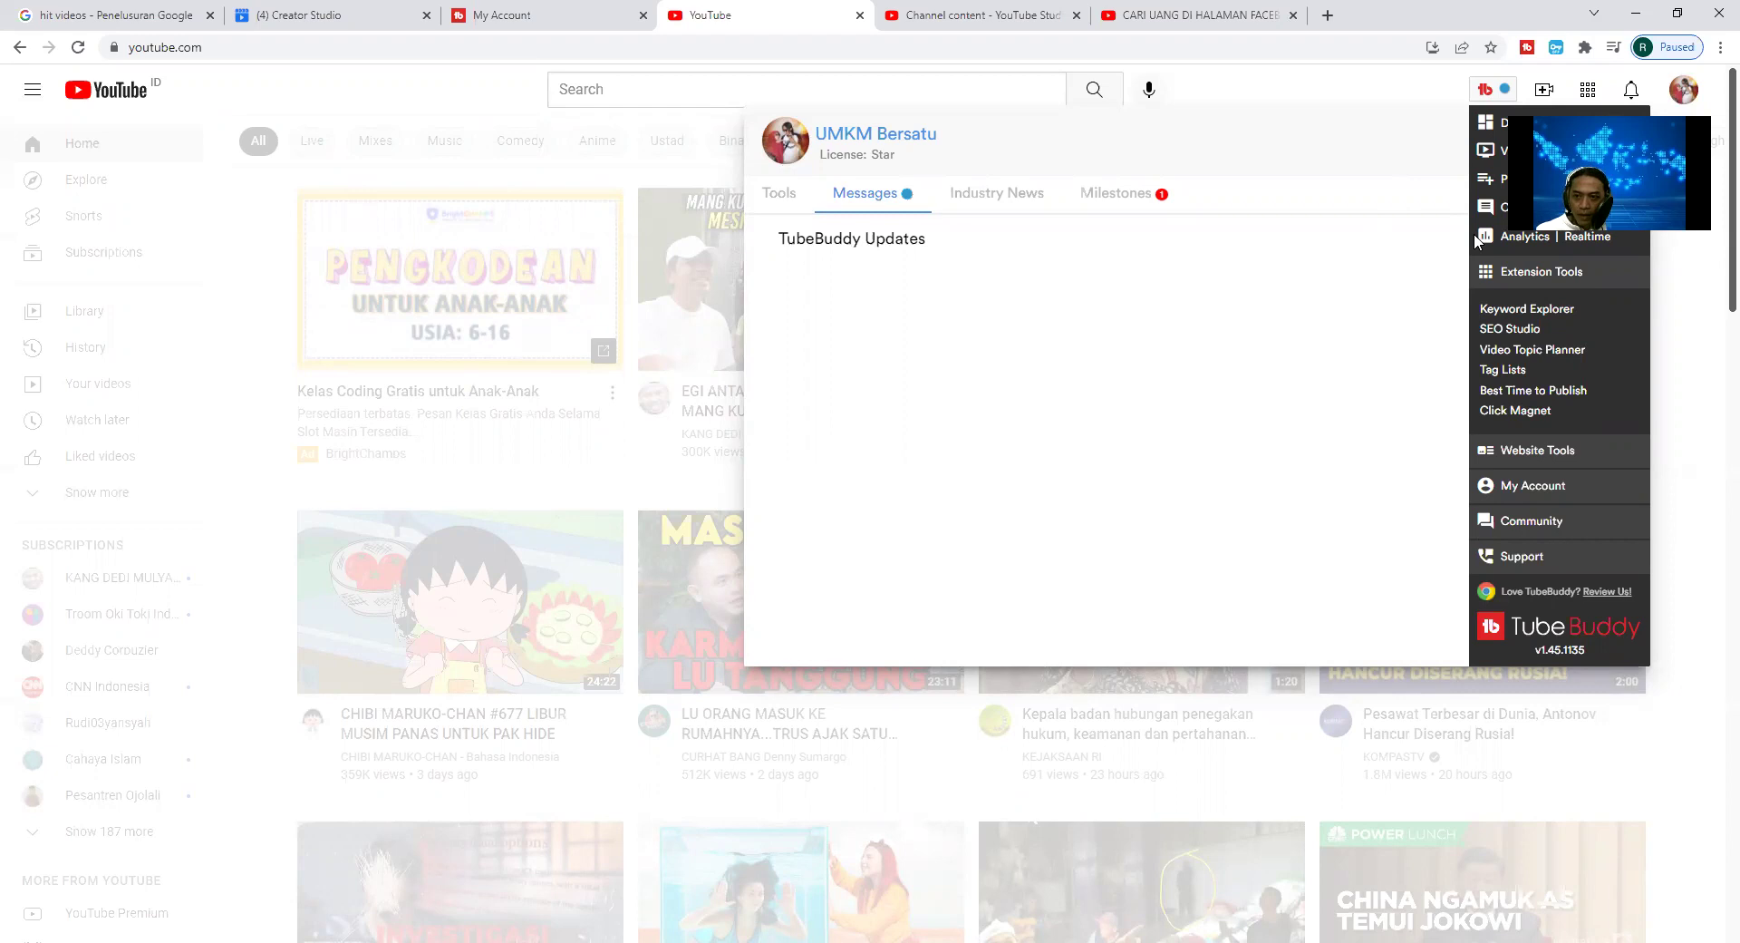
pyautogui.click(1541, 309)
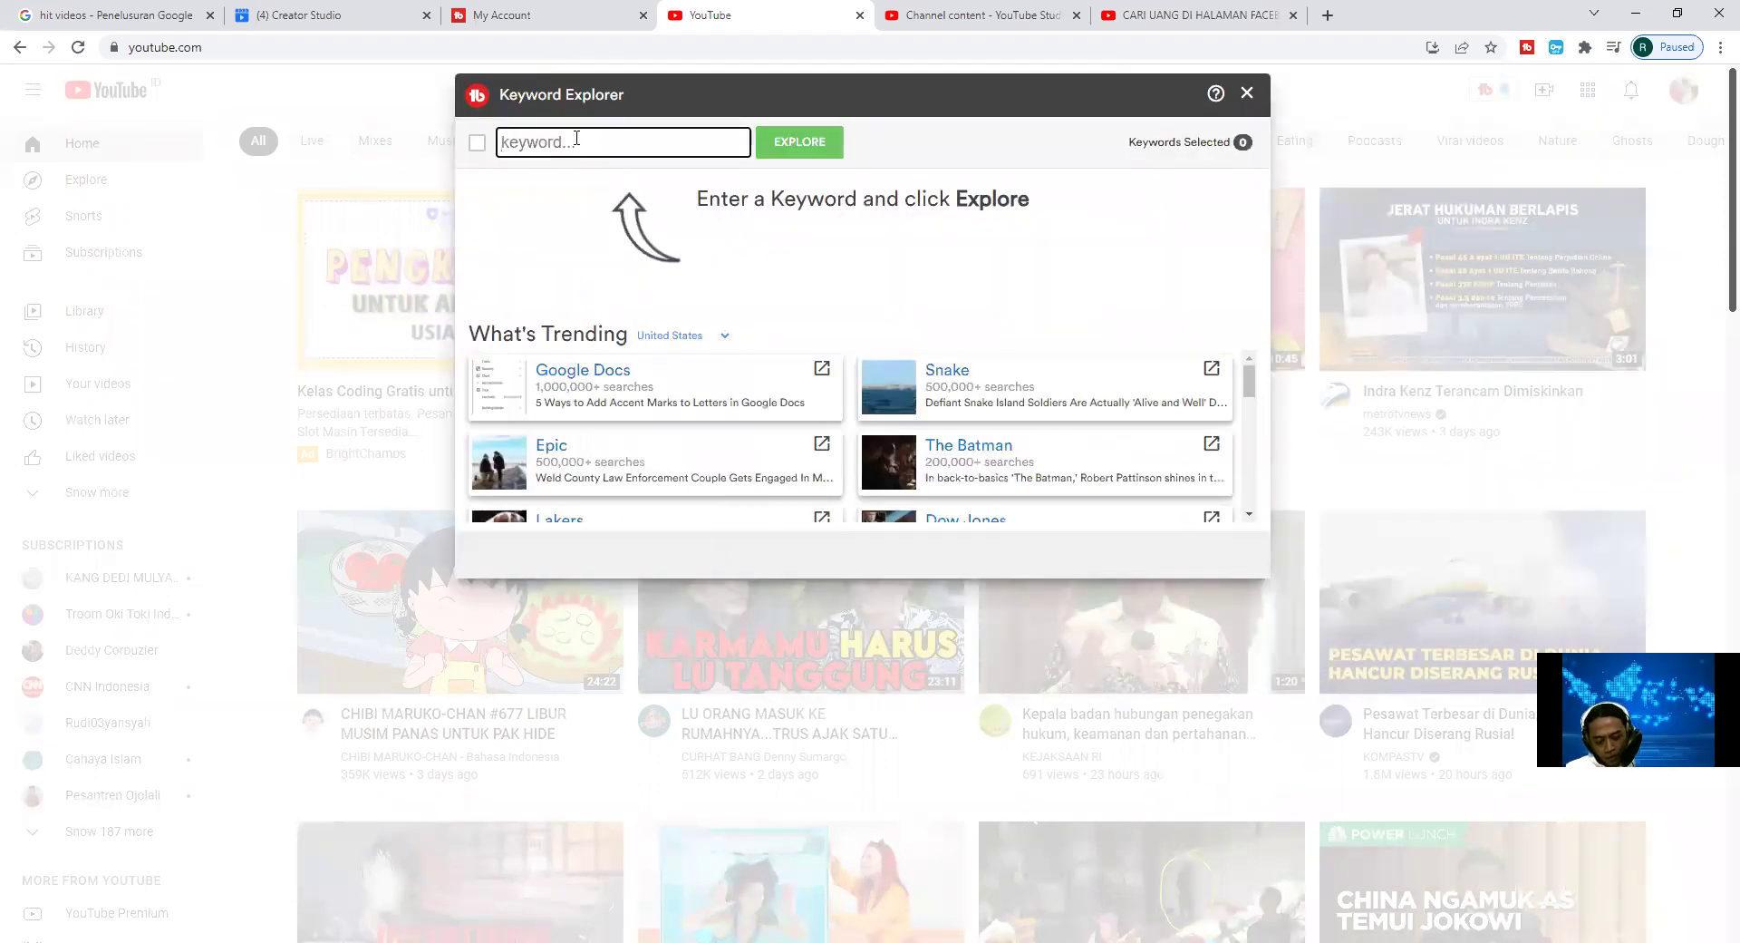
pyautogui.hotkey('ctrl', 'v')
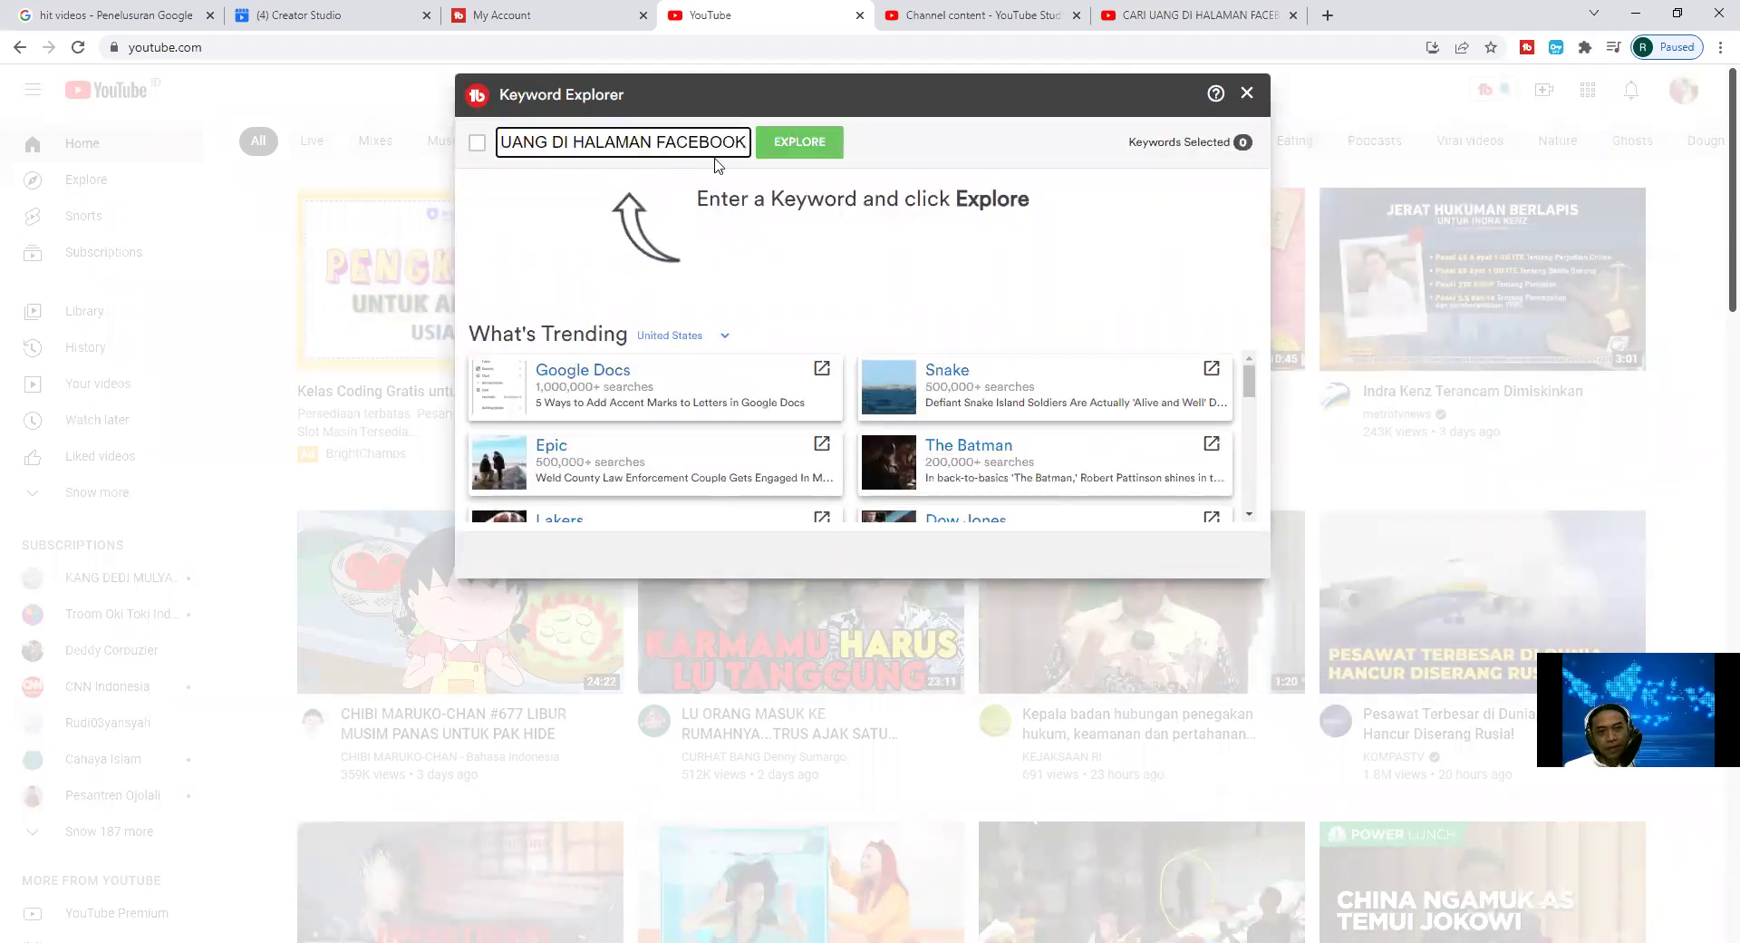
pyautogui.click(800, 143)
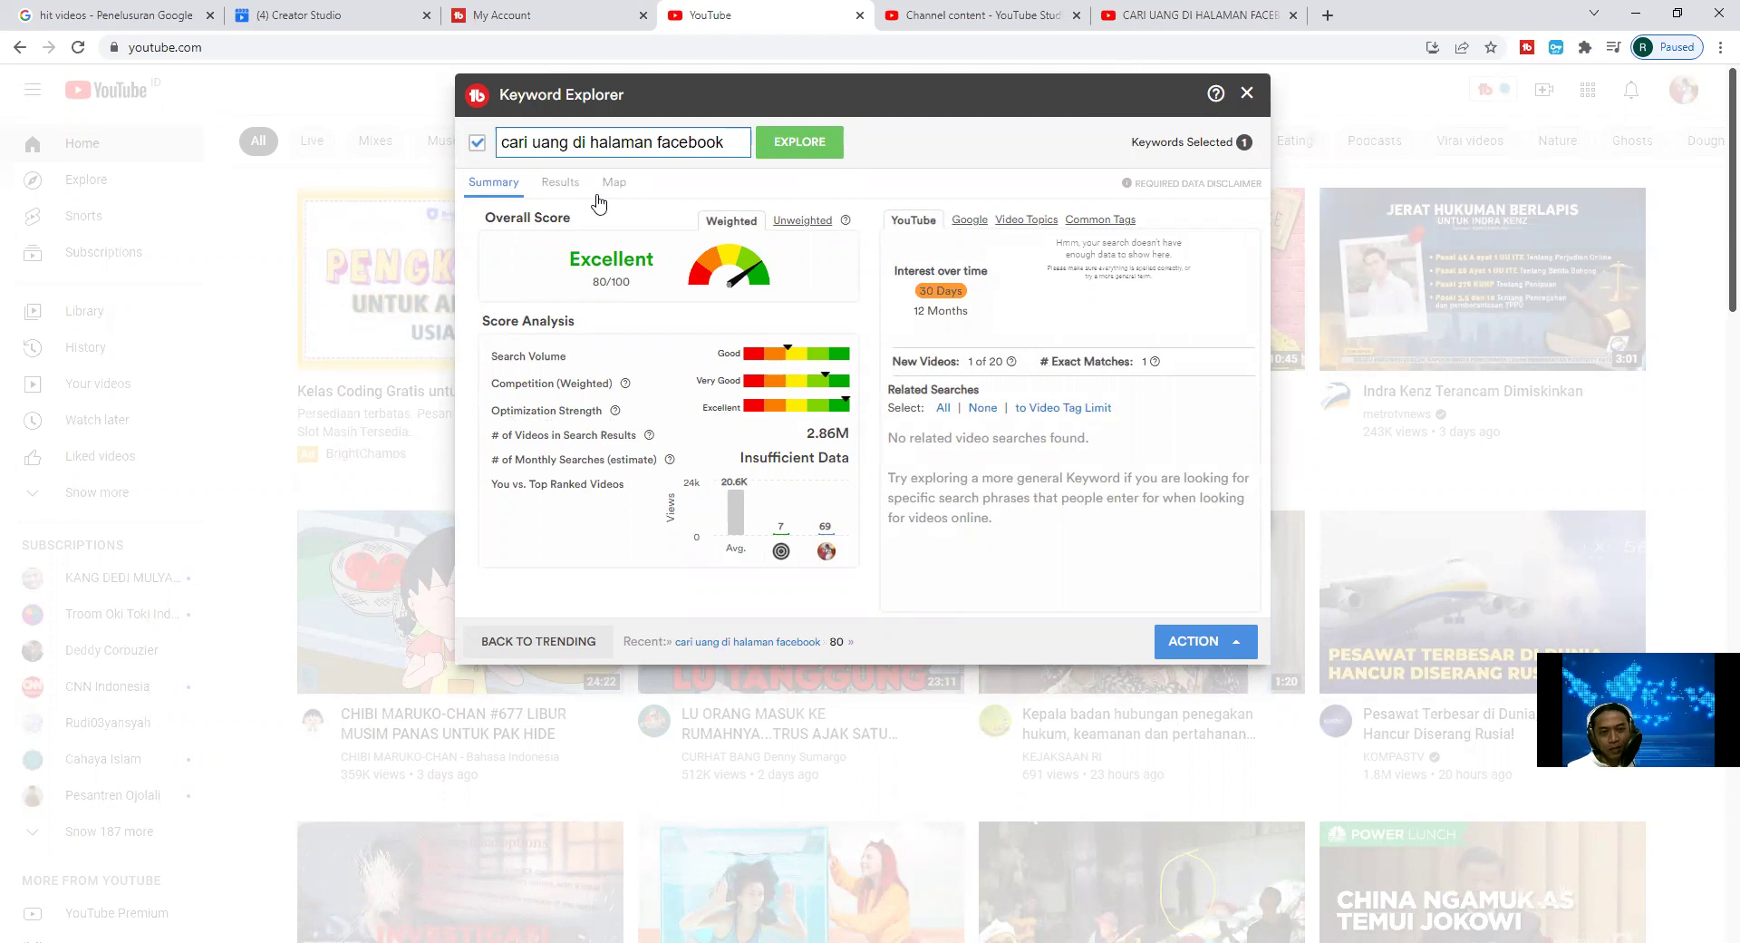
pyautogui.click(562, 186)
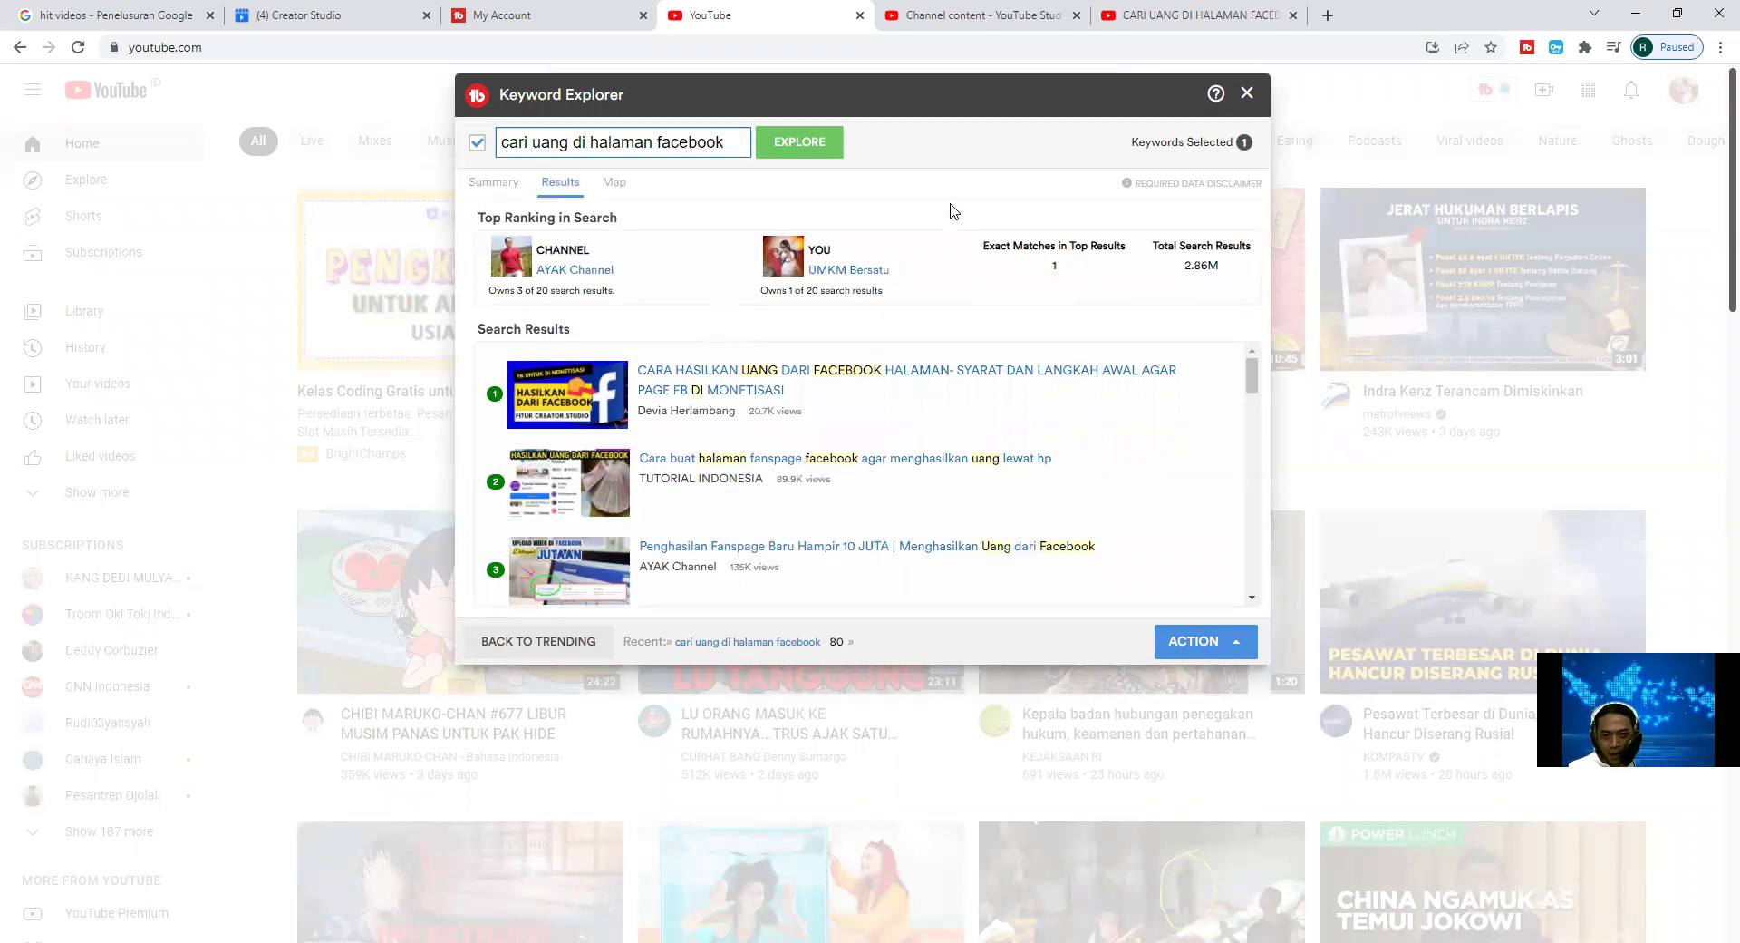
# Examine the Videolytics figures, SEO score, best practices and tags on the video's watch page.
pyautogui.click(1174, 17)
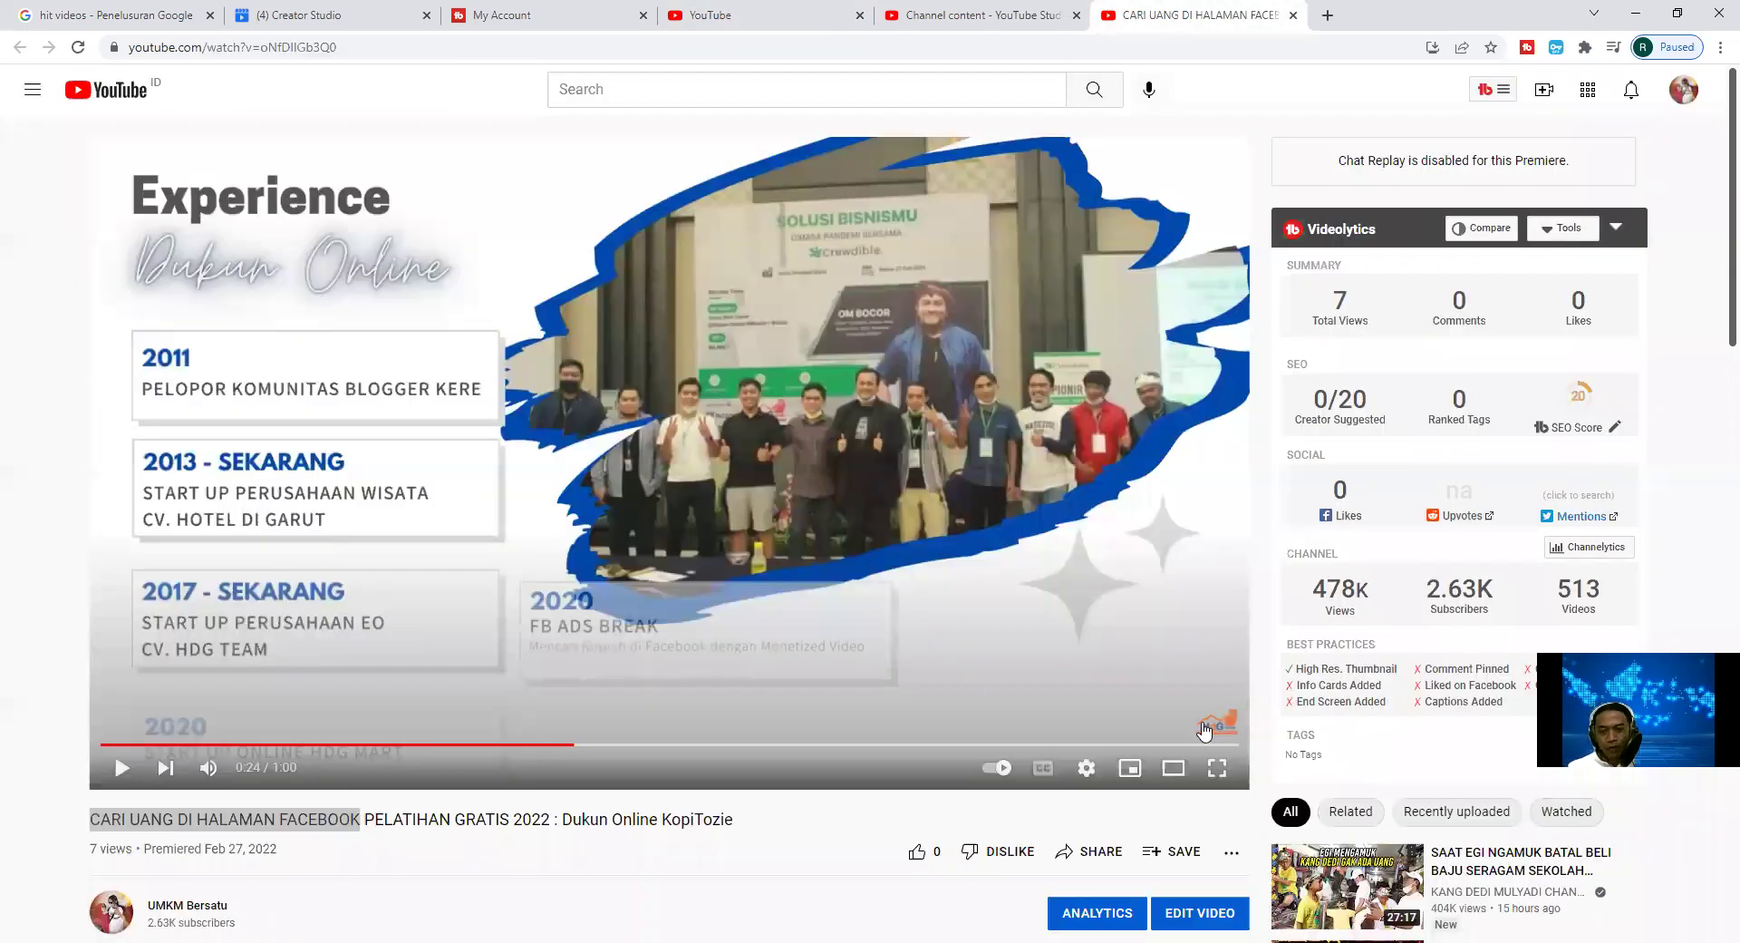
pyautogui.scroll(-2, 1715, 209)
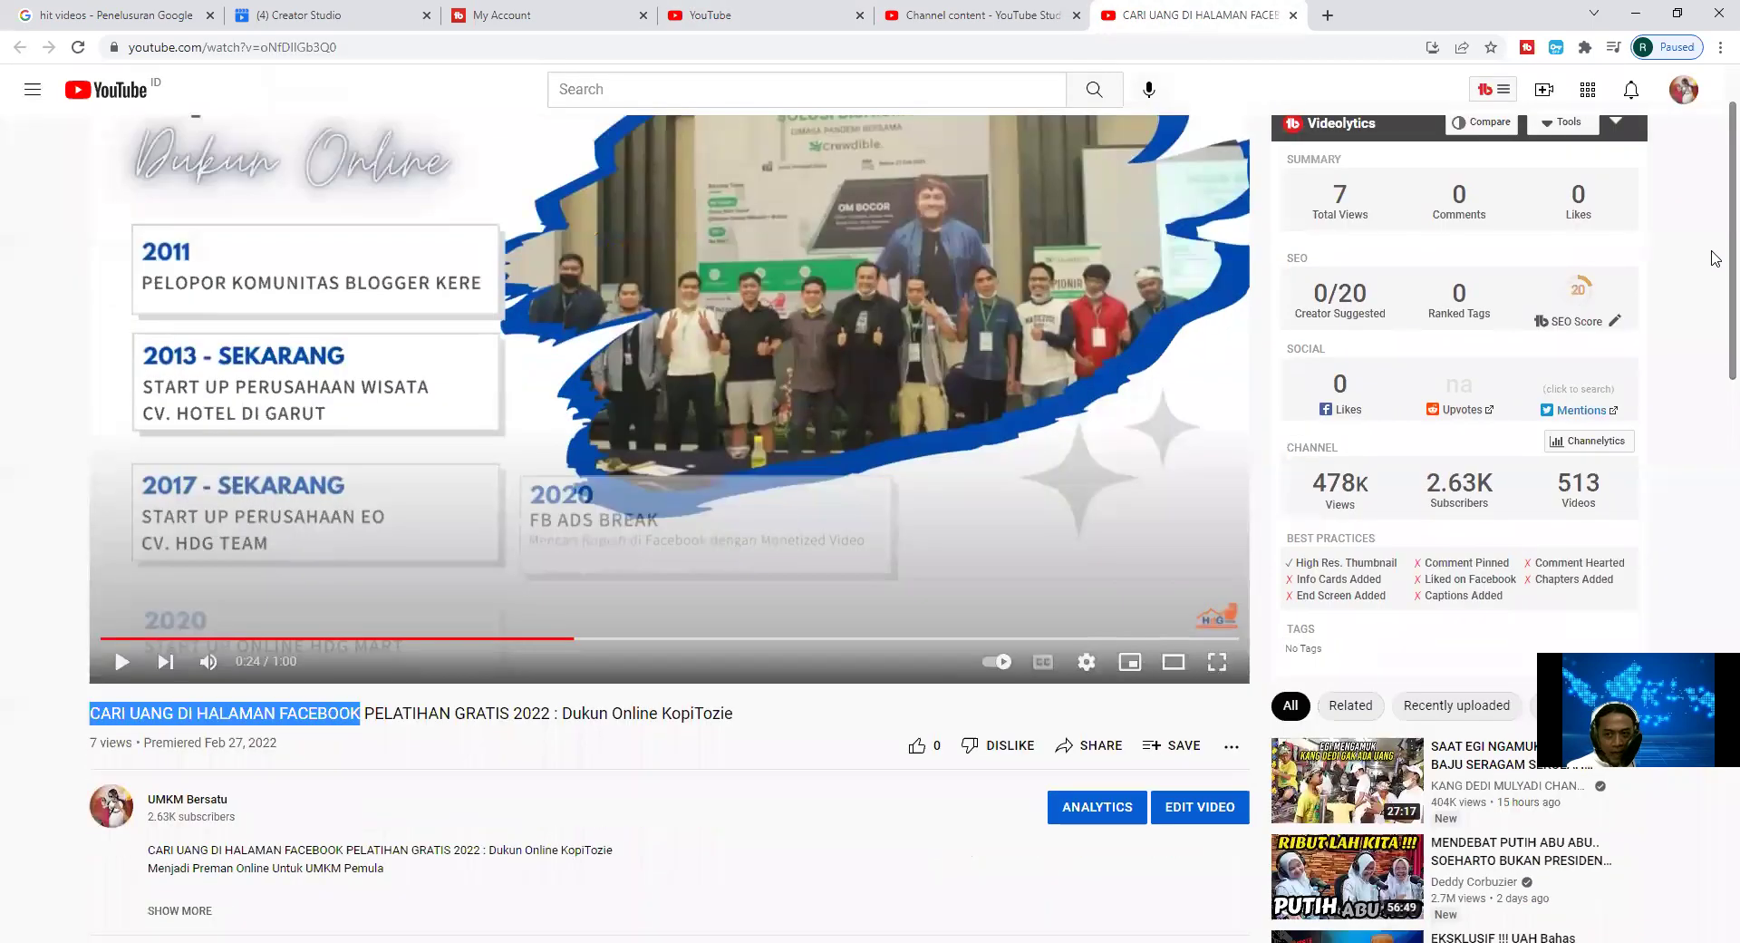
pyautogui.scroll(2, 1715, 211)
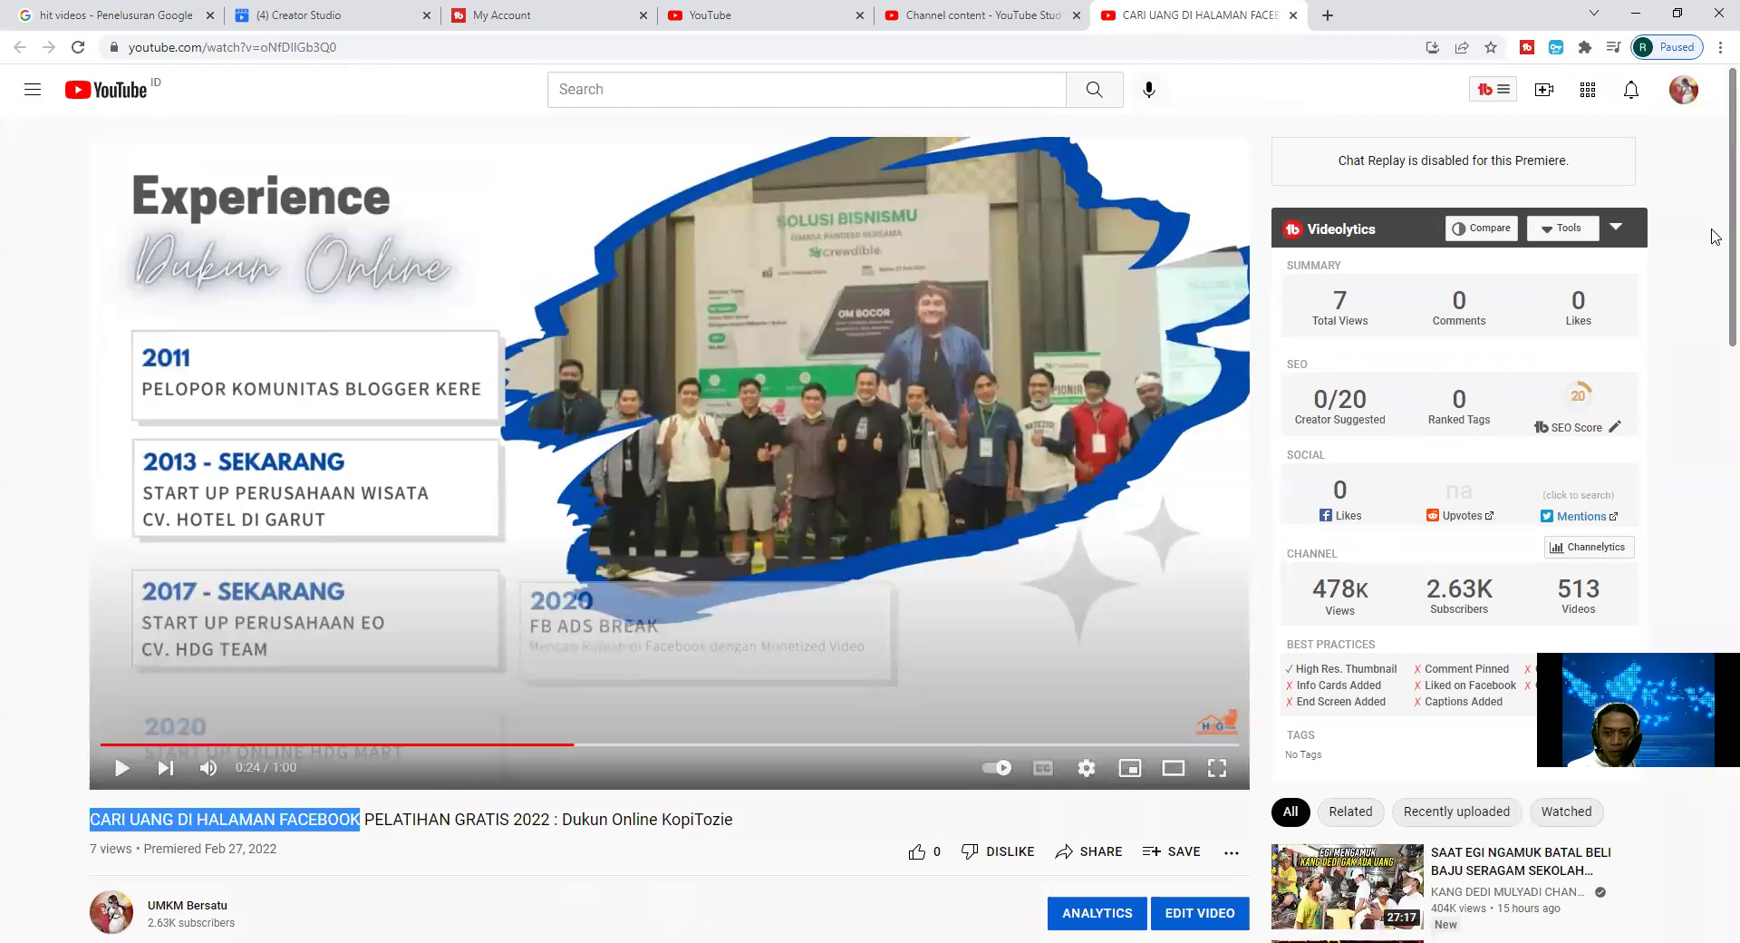
pyautogui.scroll(-2, 1715, 238)
pyautogui.scroll(2, 1715, 263)
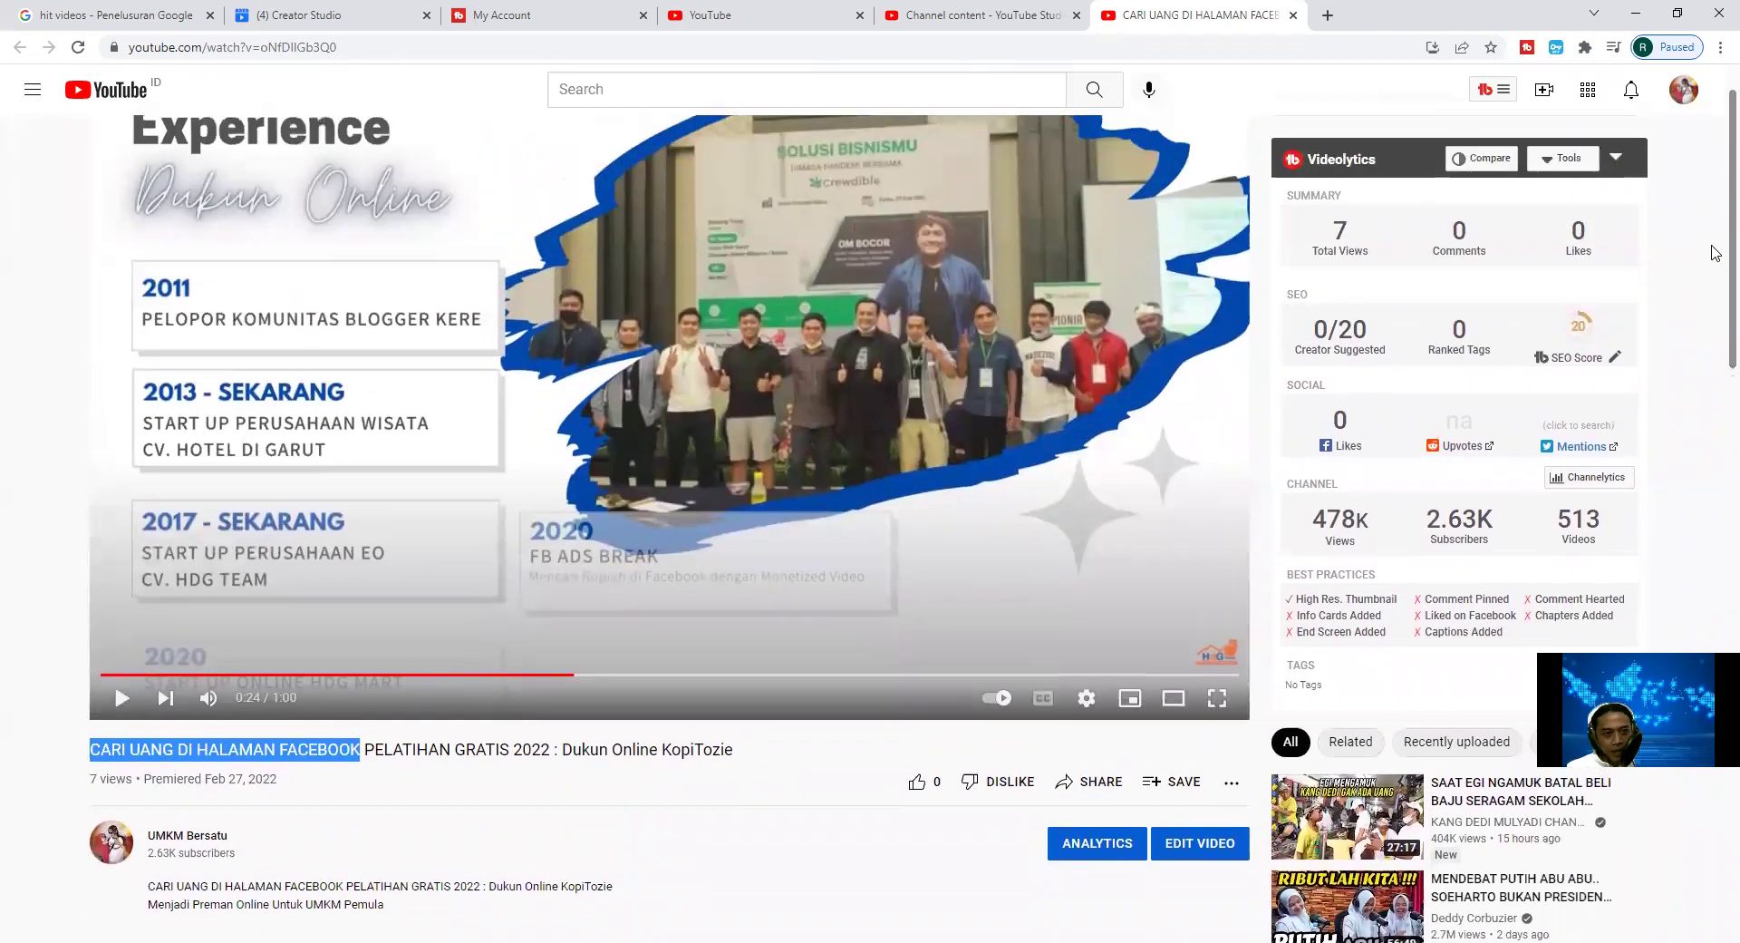
pyautogui.scroll(1, 1715, 253)
pyautogui.scroll(-1, 1716, 247)
pyautogui.scroll(1, 1716, 242)
pyautogui.scroll(-1, 1715, 243)
pyautogui.scroll(1, 1717, 263)
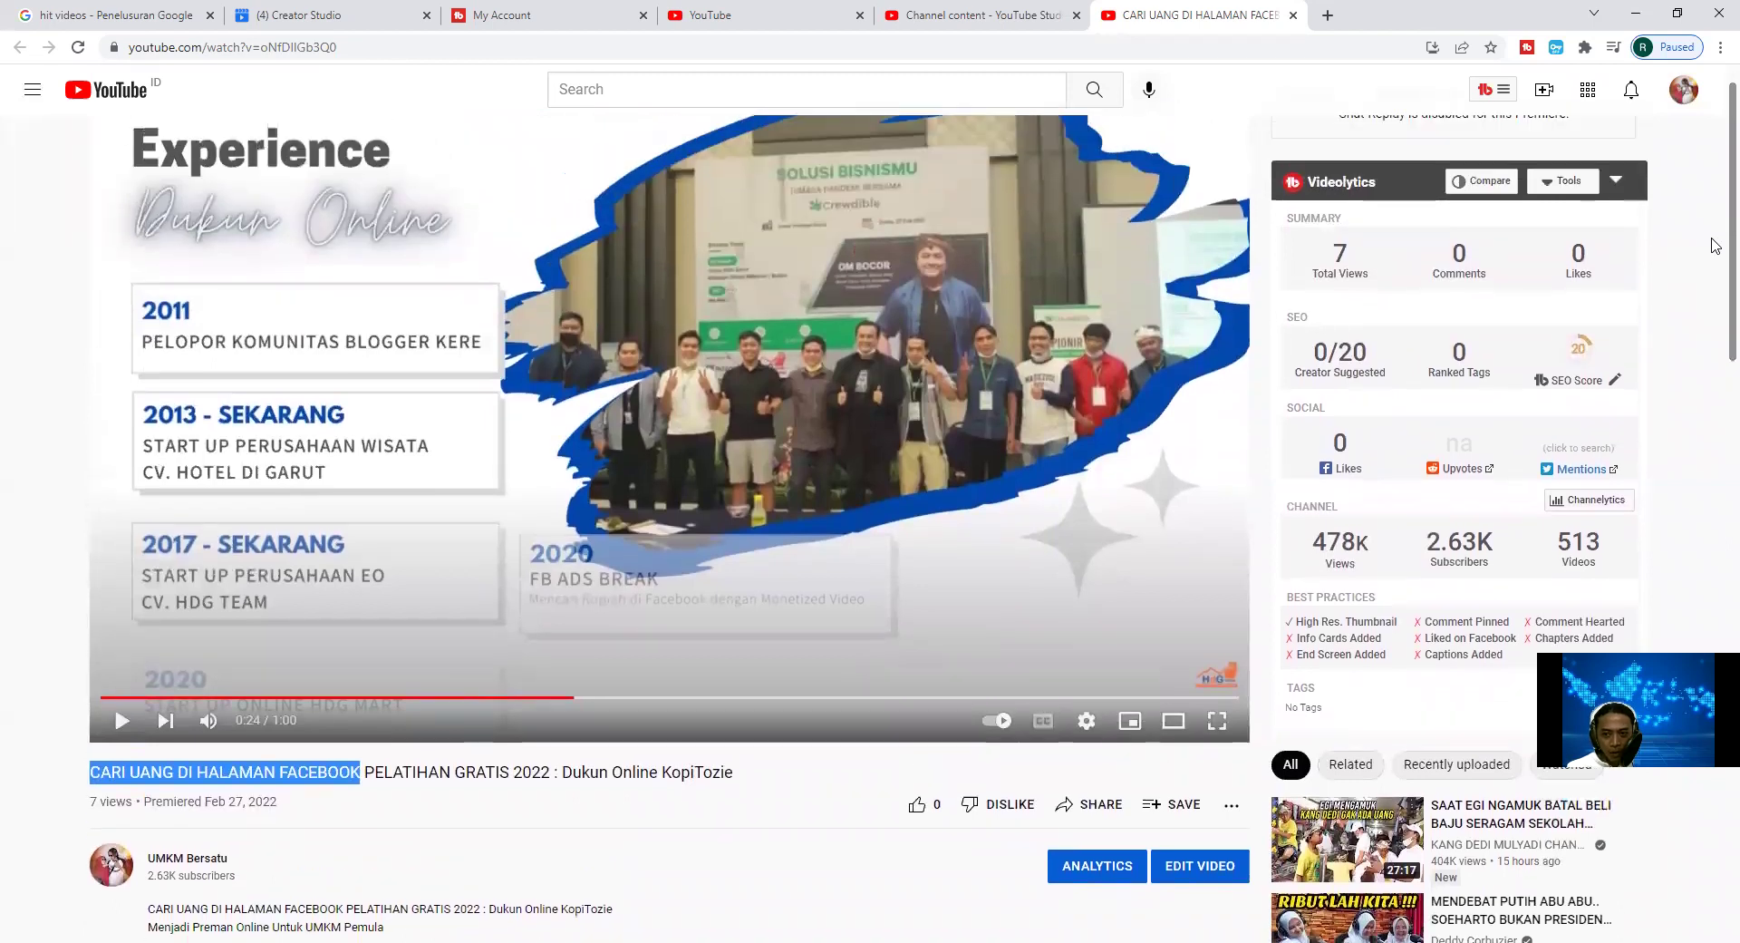
# Launch SEO Studio for the video and start a new optimization with target keyword "CARI UANG DI HALAMAN FACEBOOK".
pyautogui.click(1617, 390)
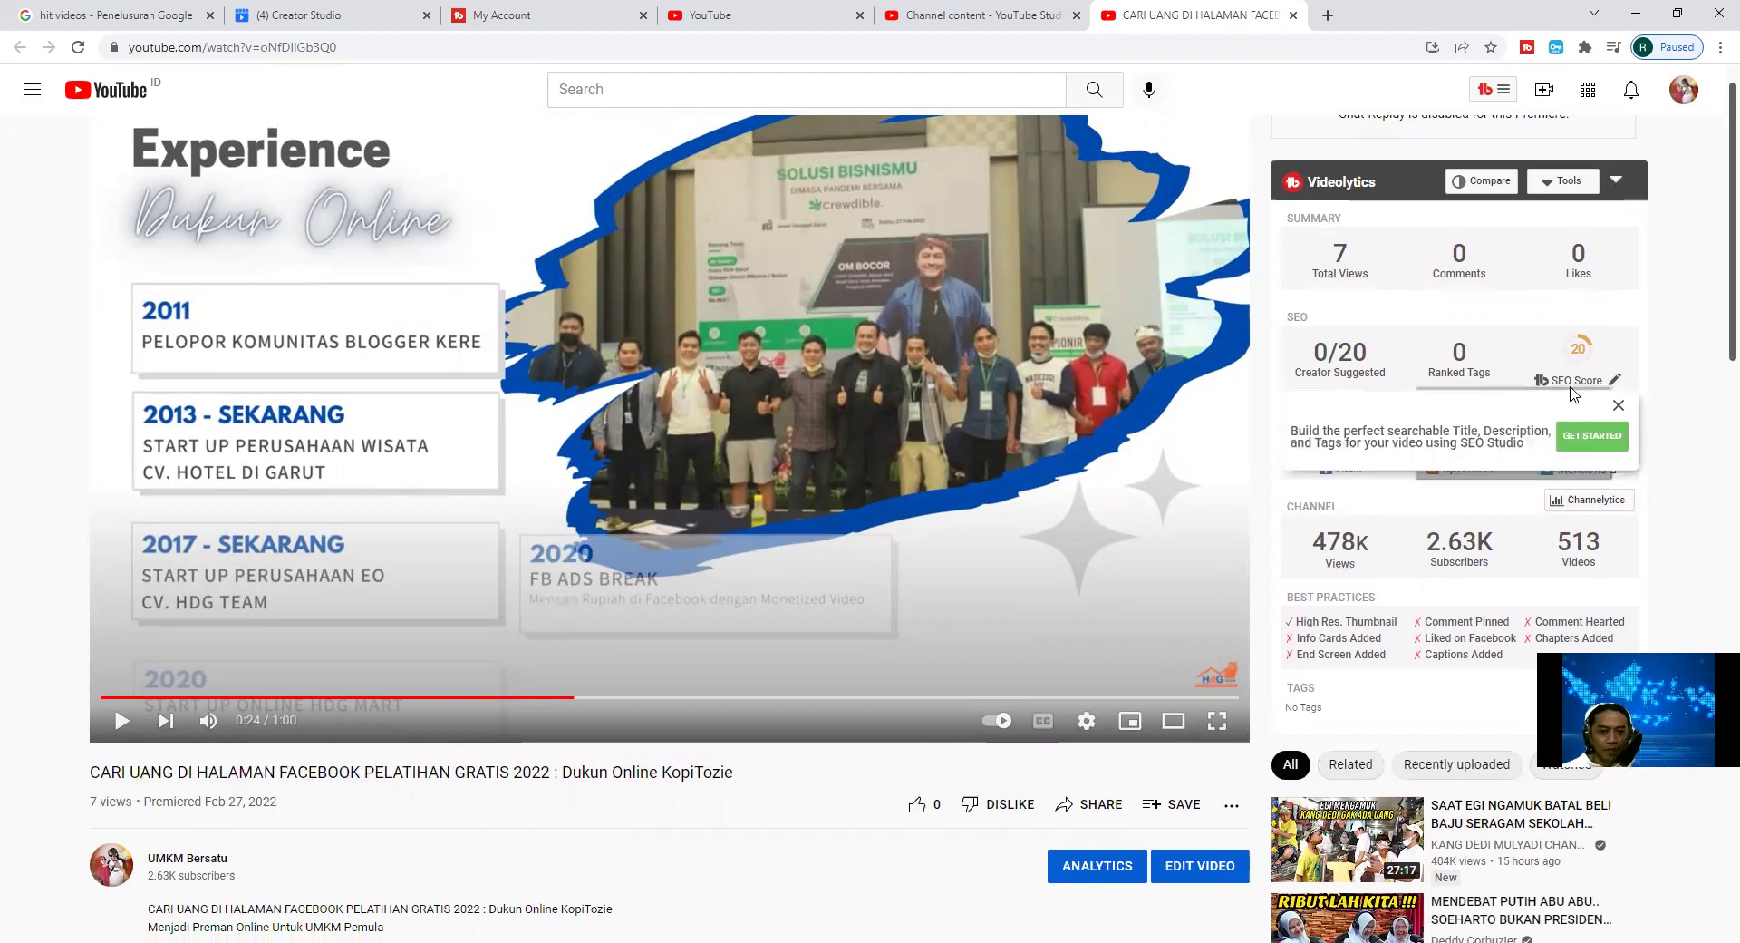
pyautogui.click(1588, 438)
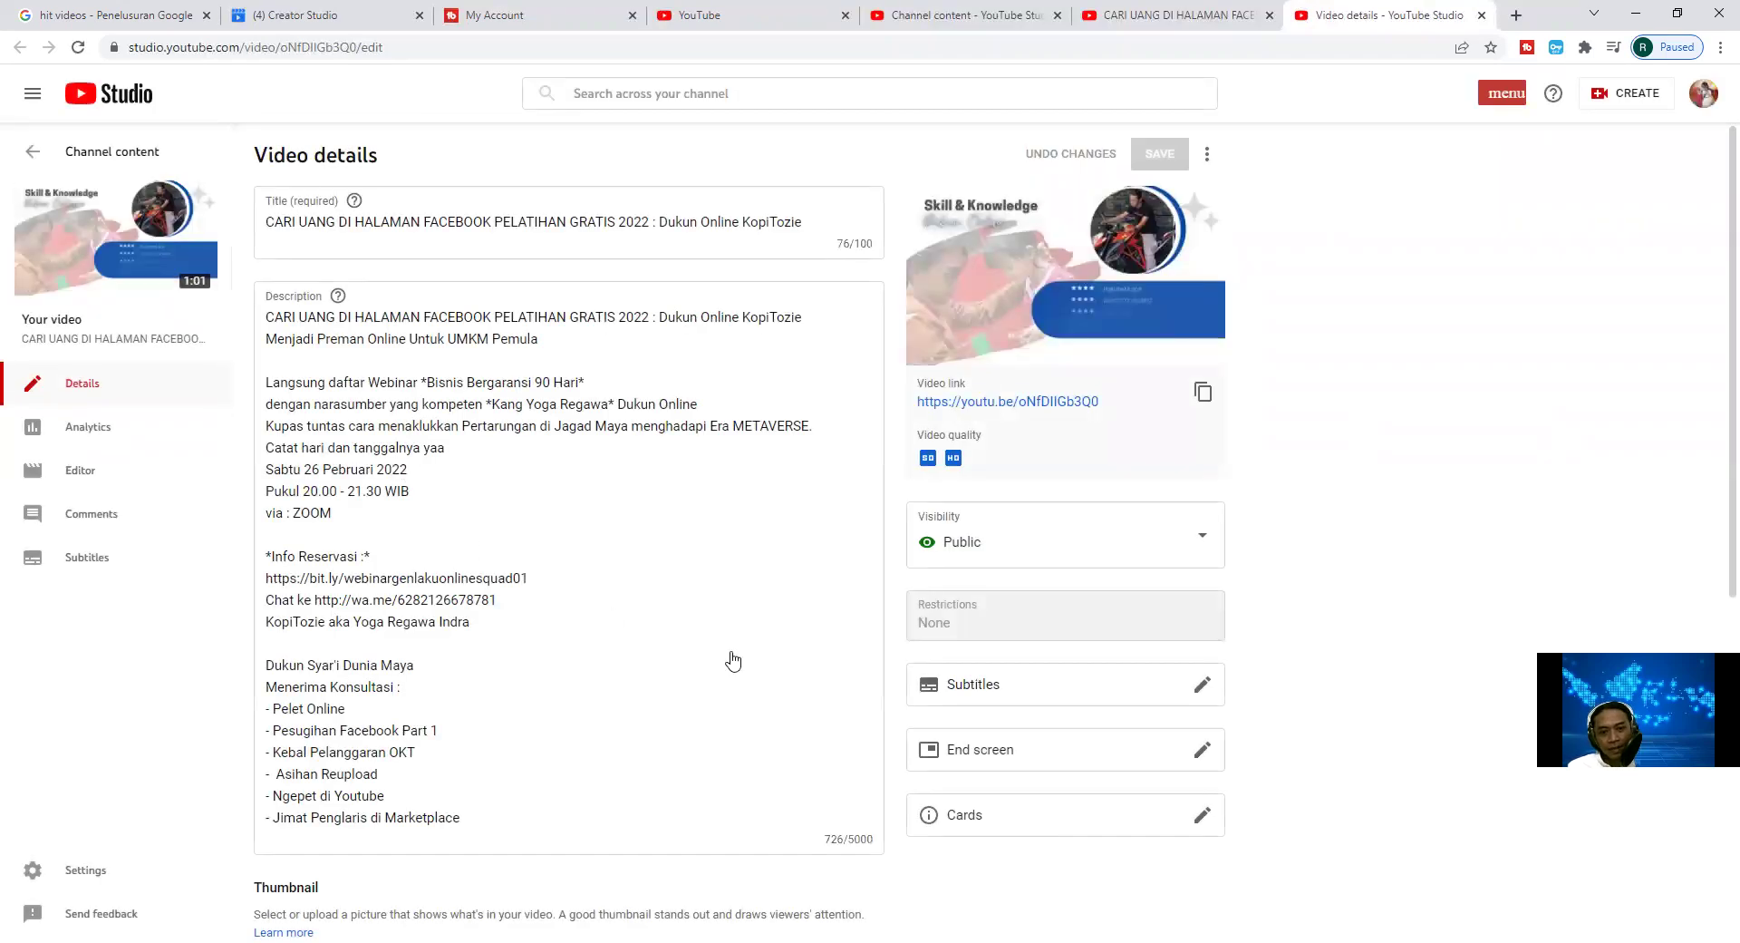
pyautogui.scroll(-1, 1713, 299)
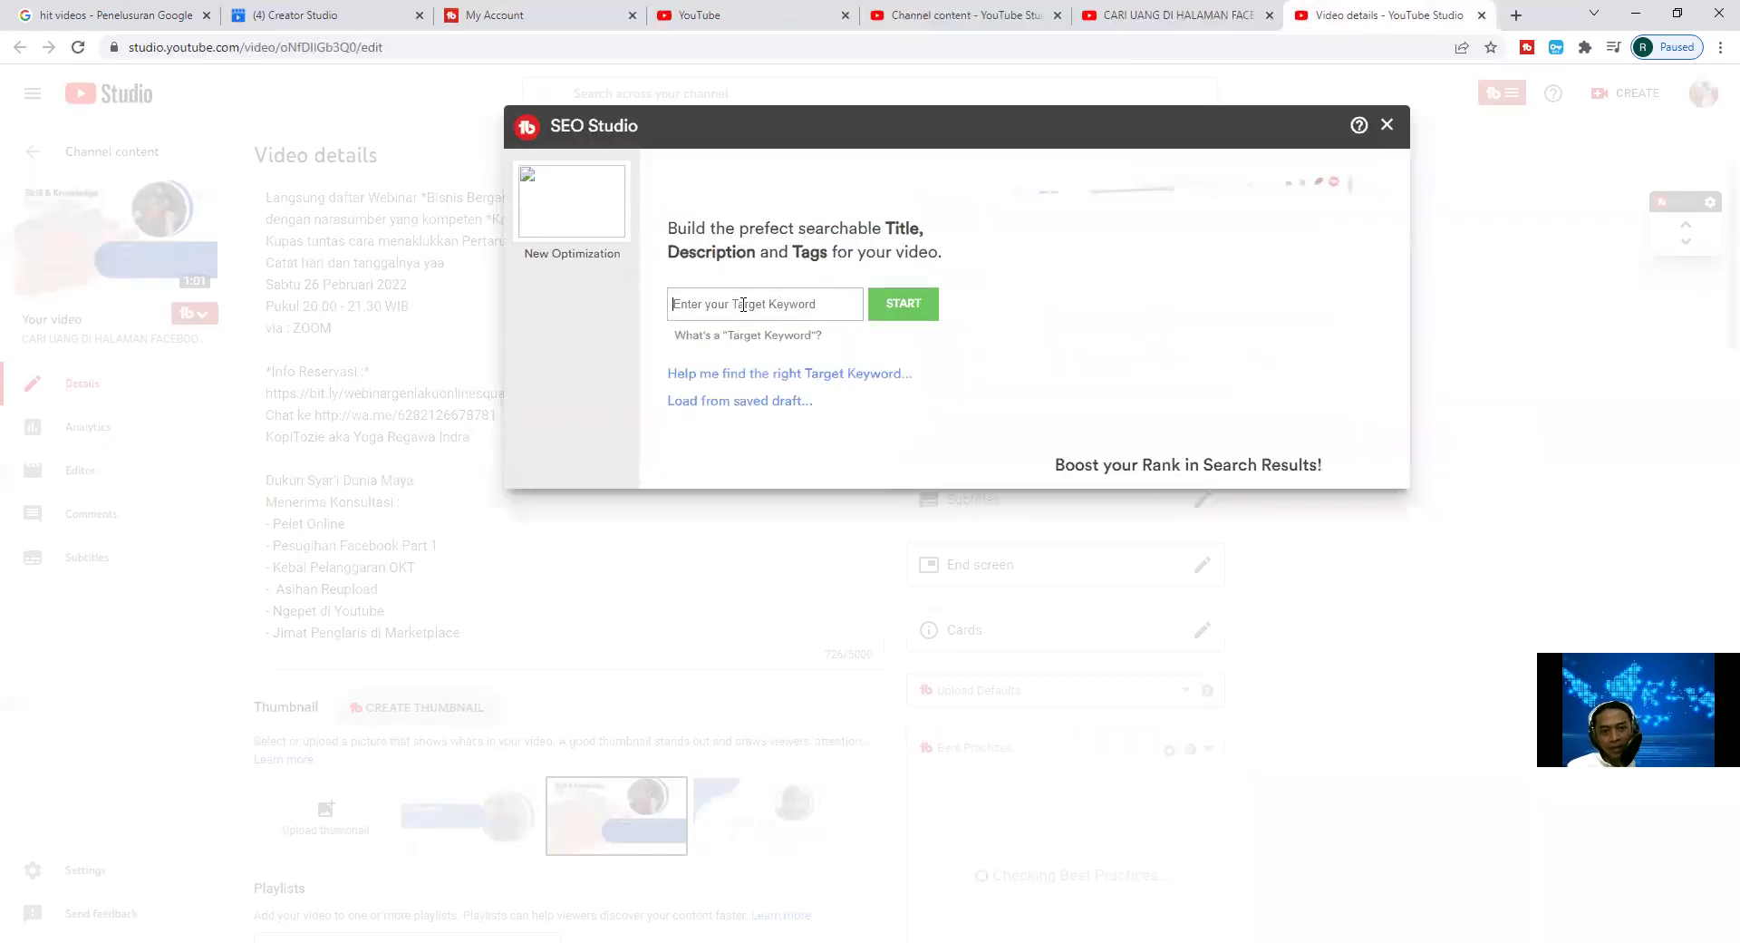
pyautogui.write('CARI UANG DI HALAMAN FACEBOOK')
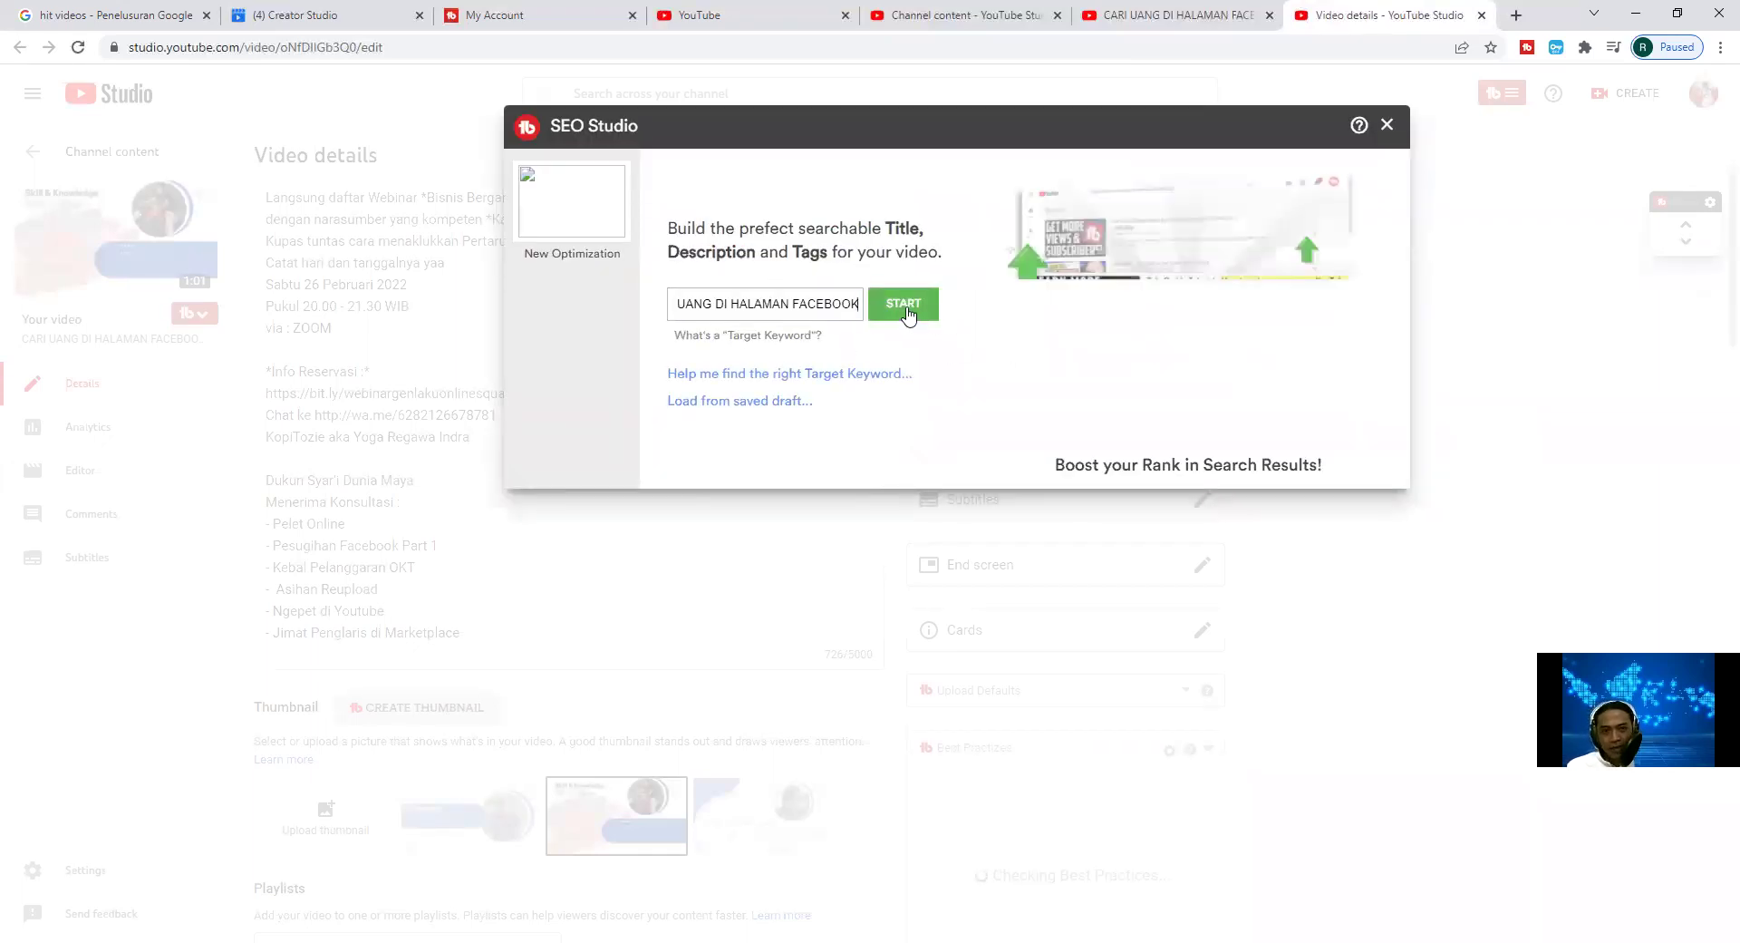
pyautogui.click(906, 310)
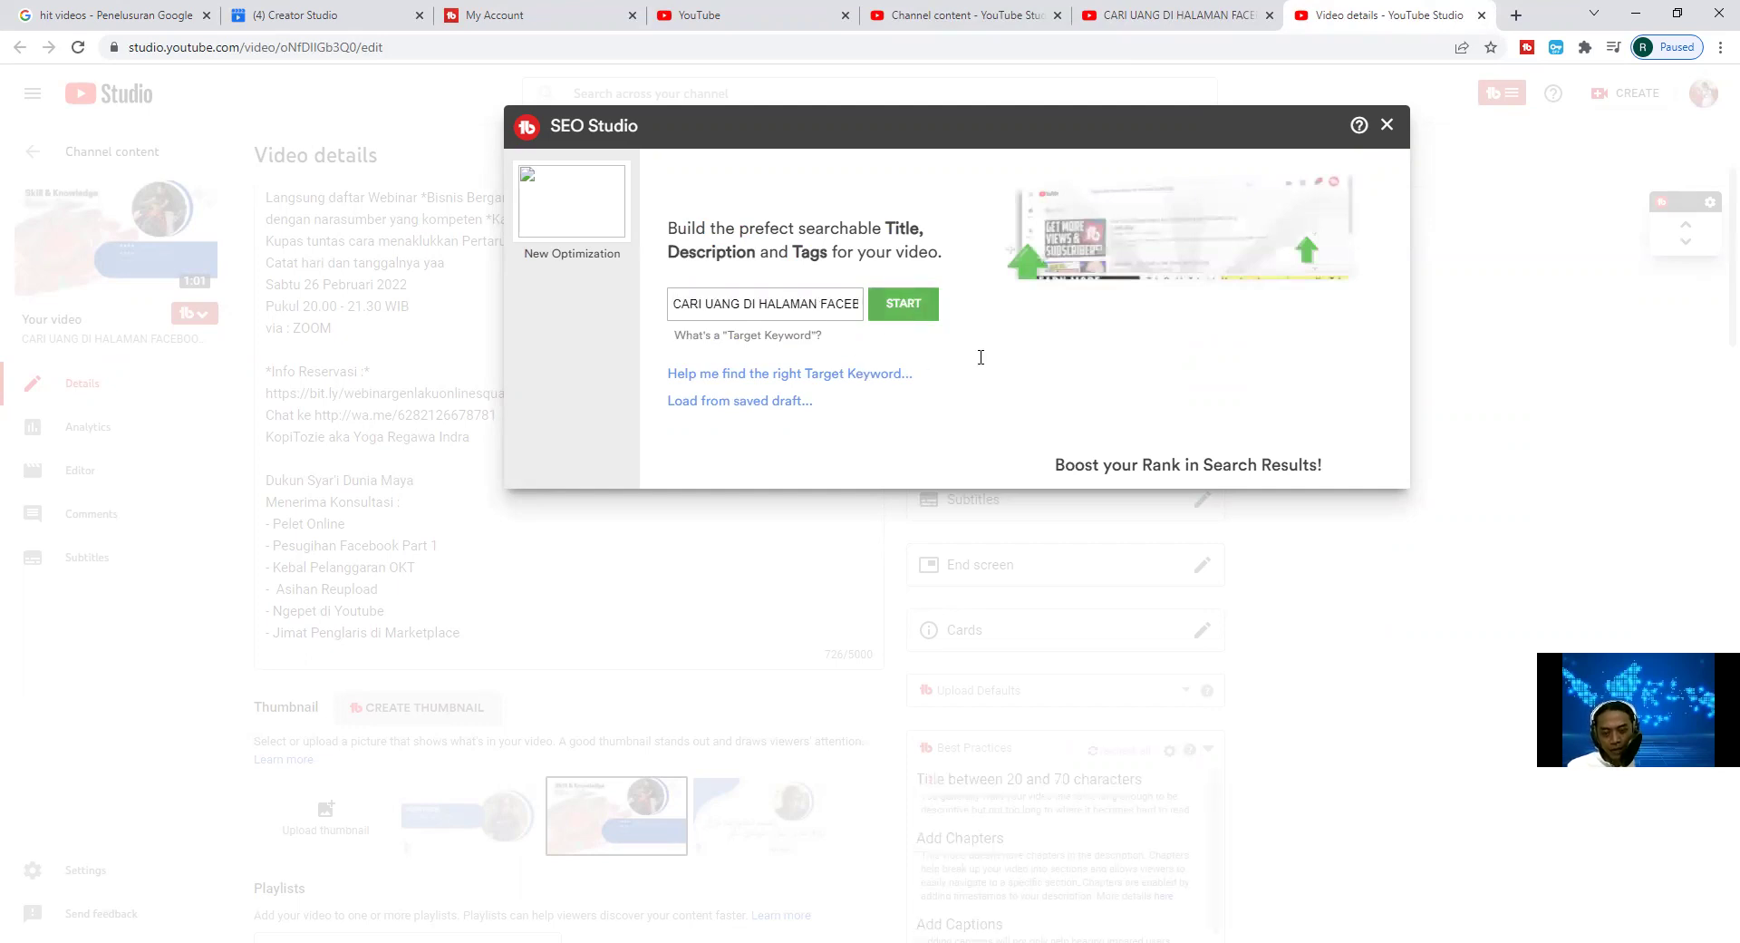
pyautogui.click(925, 308)
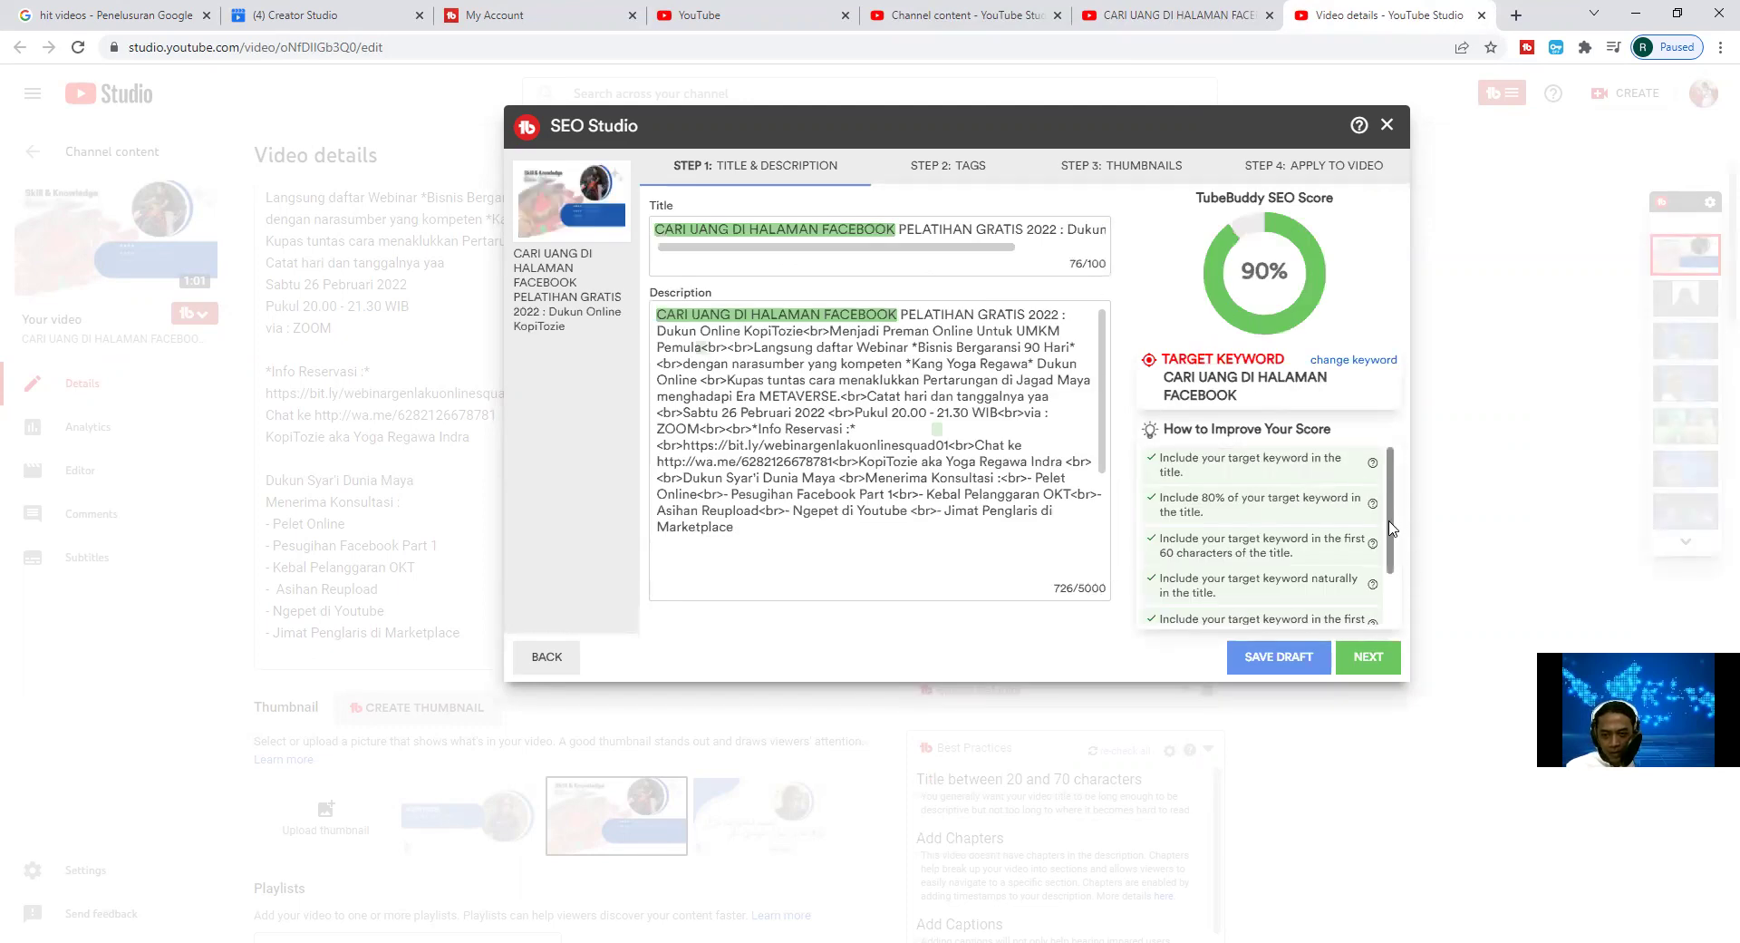
# Review the title and description recommendations, advance to the tags stage and add the exact target keyword as the first tag.
pyautogui.moveTo(1393, 520); pyautogui.dragTo(1400, 606)
pyautogui.scroll(3, 1376, 616)
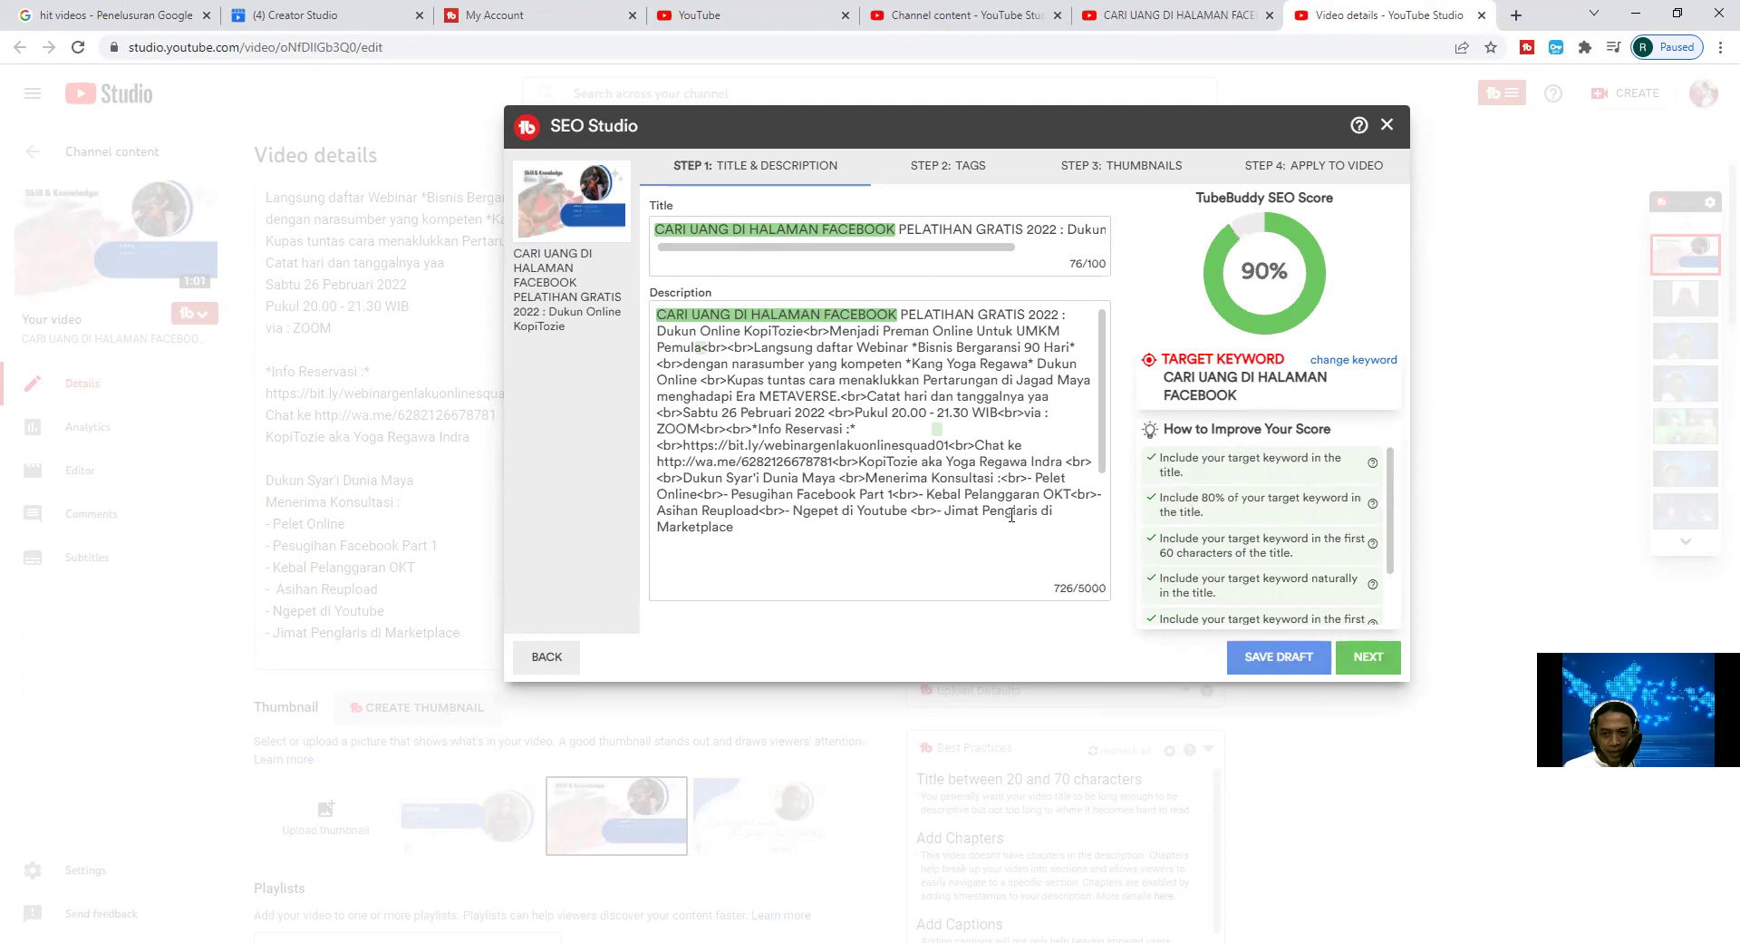
pyautogui.moveTo(1375, 543)
pyautogui.scroll(-2, 1360, 544)
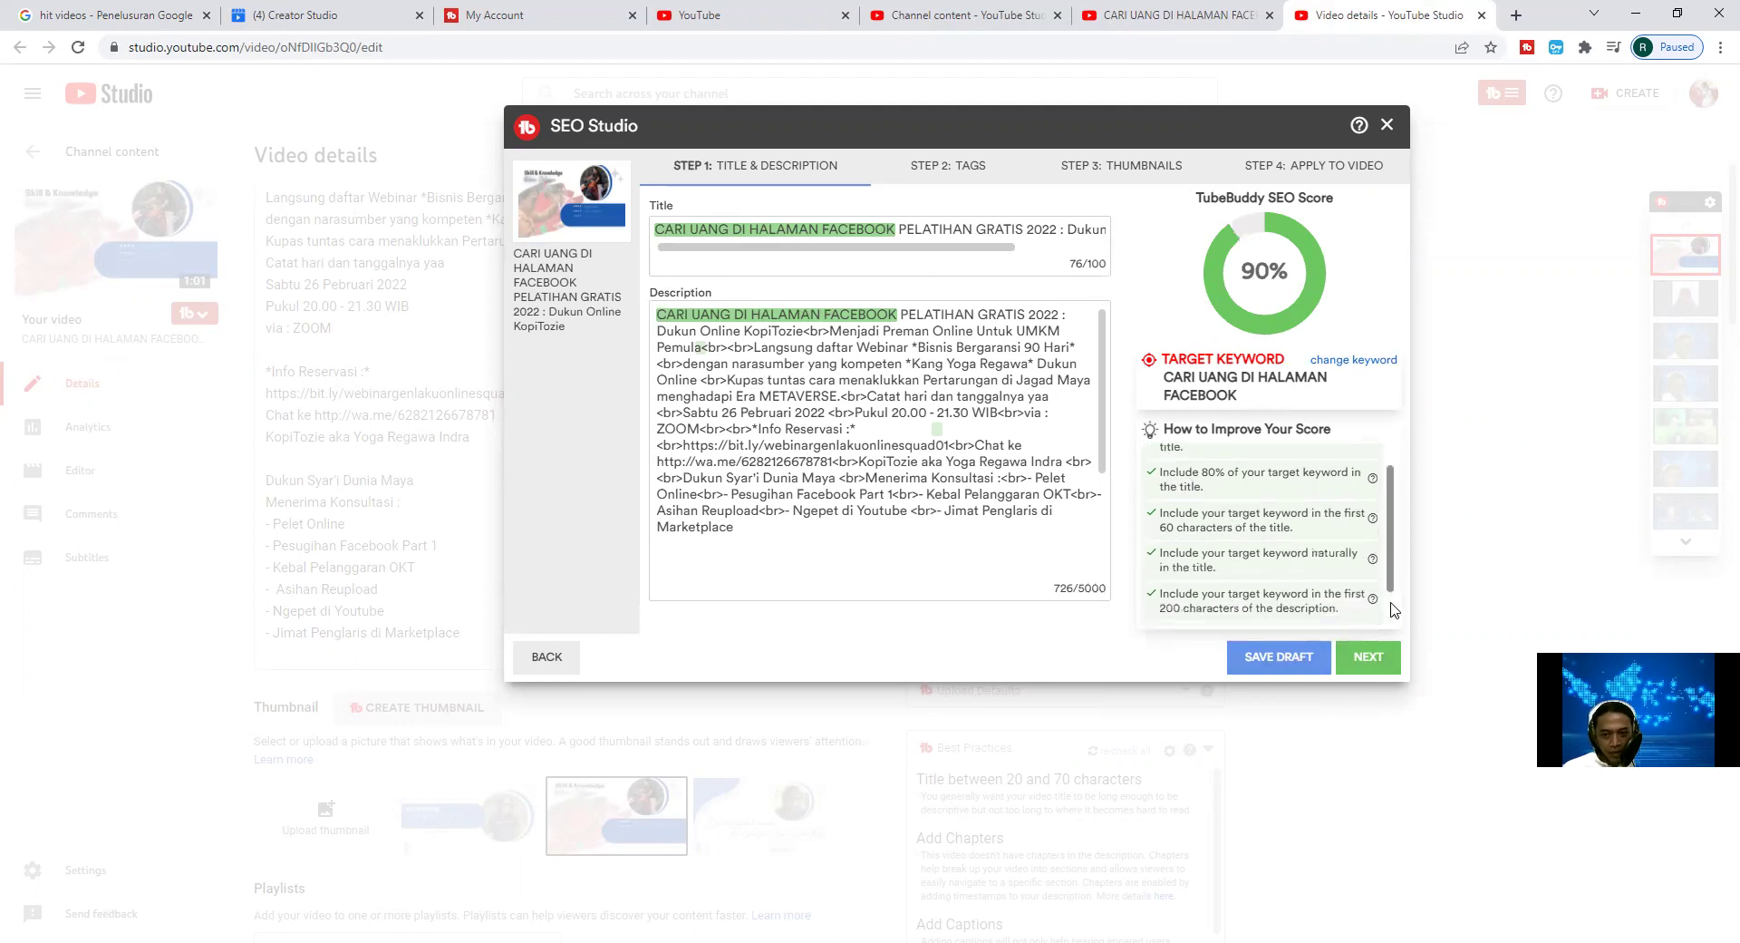
pyautogui.click(1381, 661)
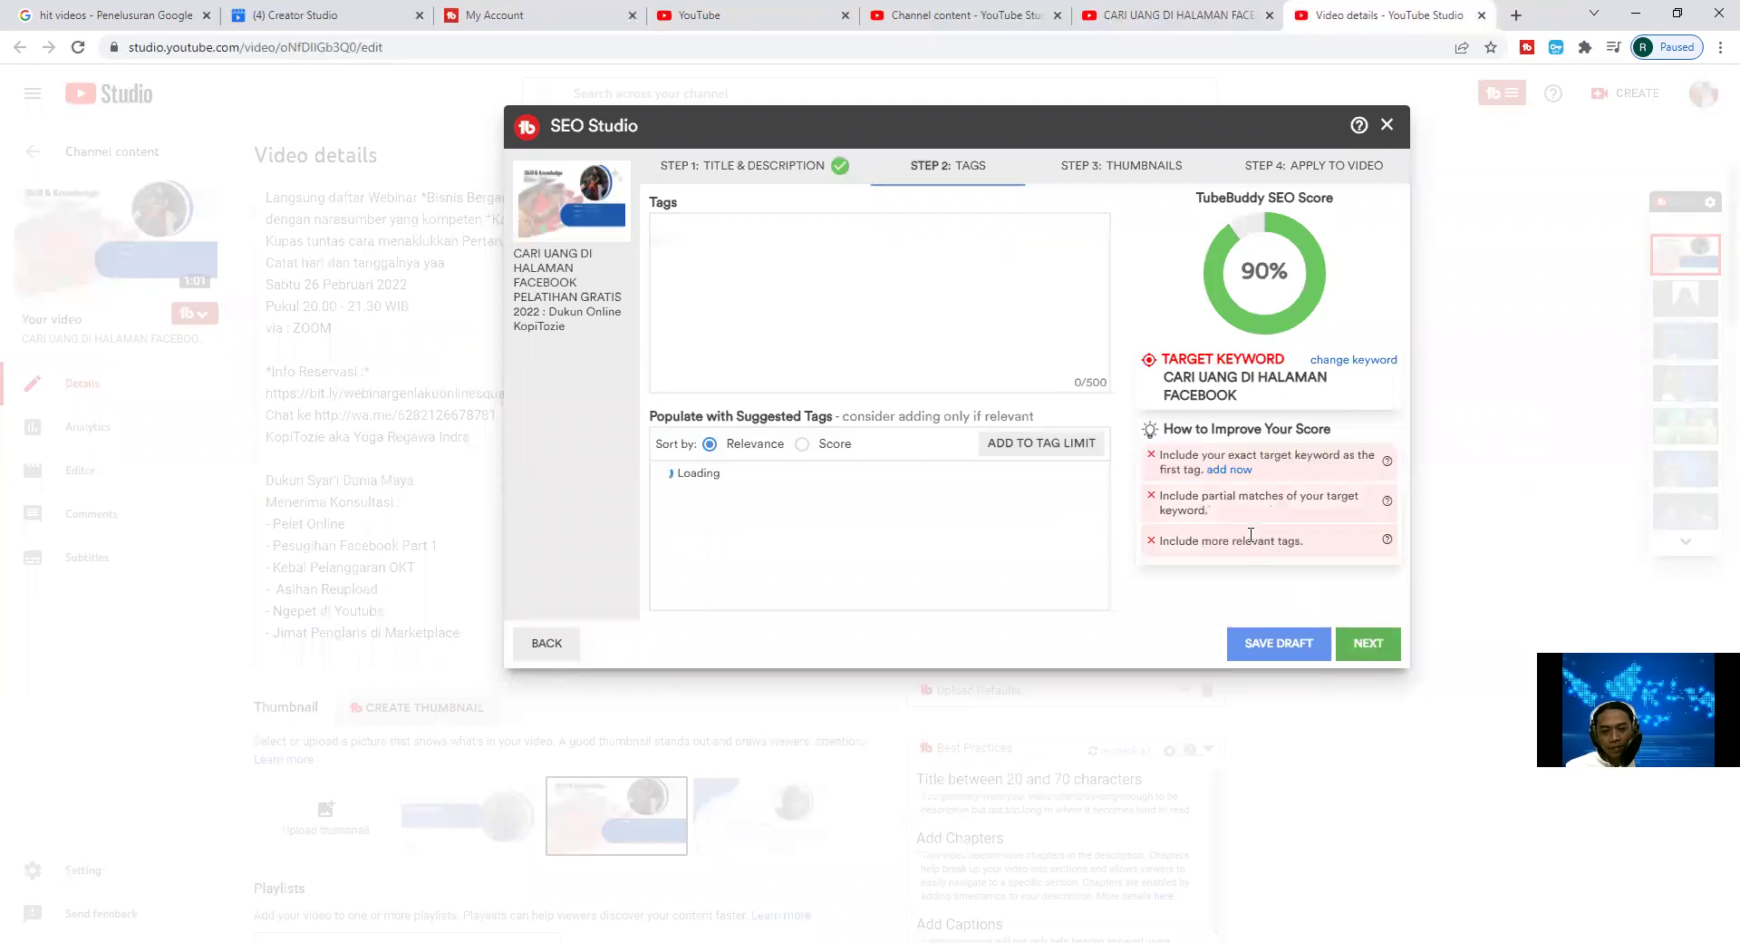
pyautogui.click(1236, 469)
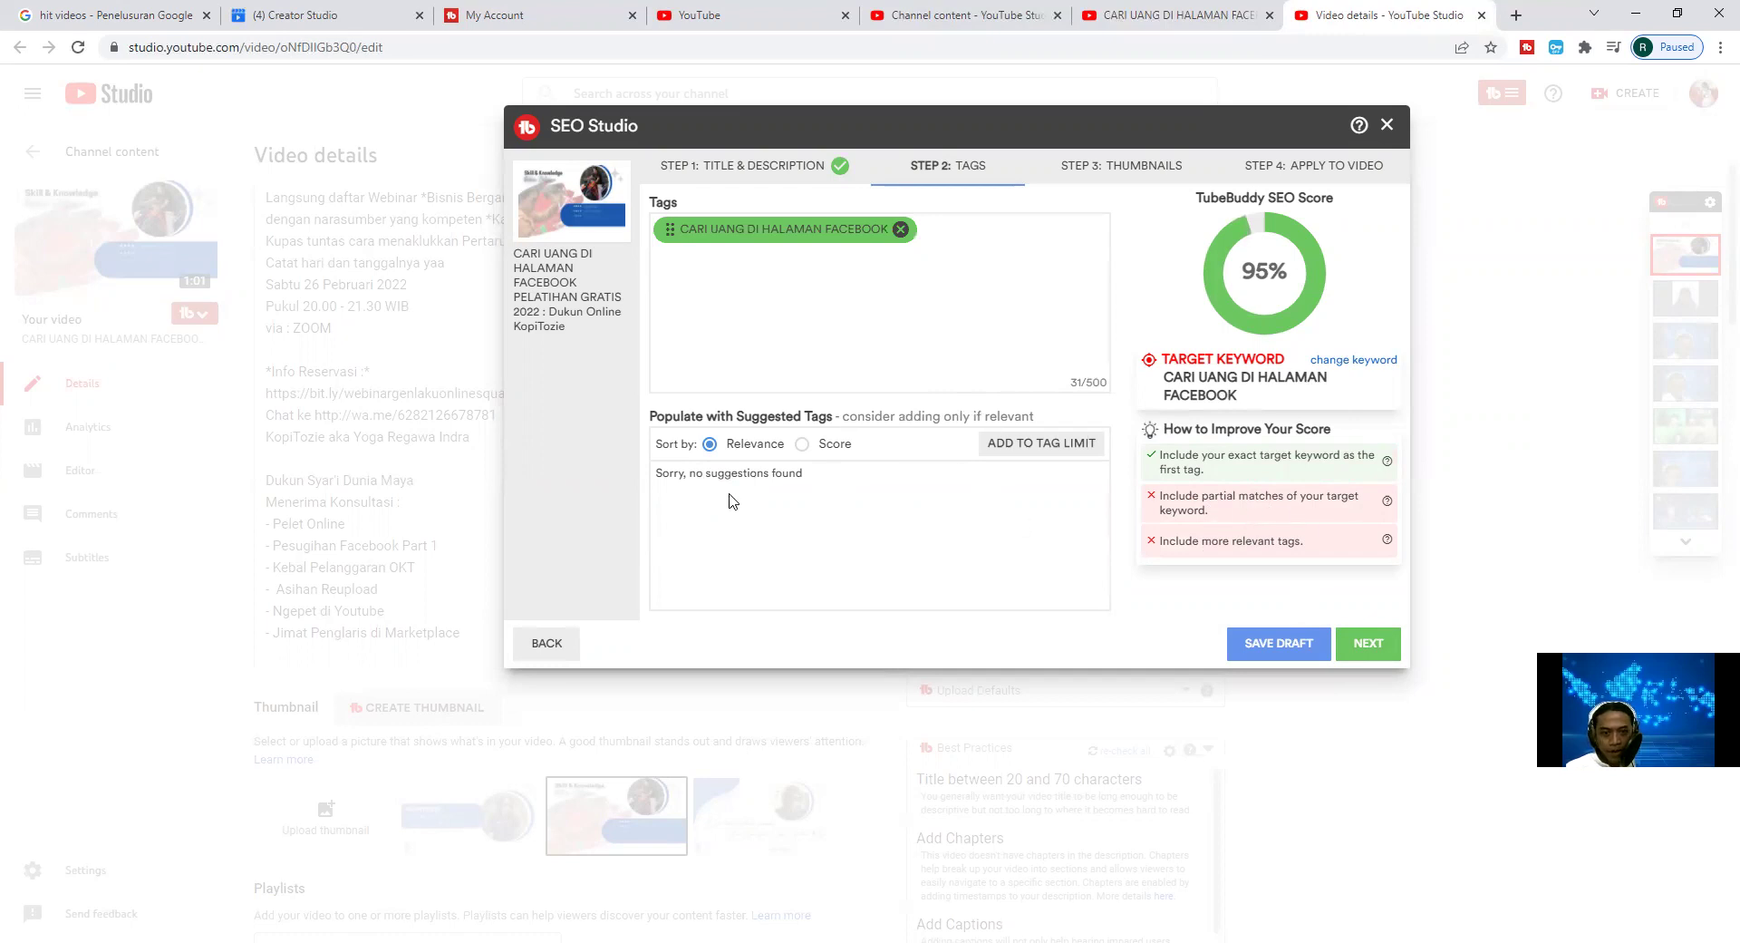
# Add the tag "Cara Cari Uang di Facebook" to the optimization.
pyautogui.doubleClick(708, 472)
pyautogui.click(935, 232)
pyautogui.write('Cara Cari Uang ')
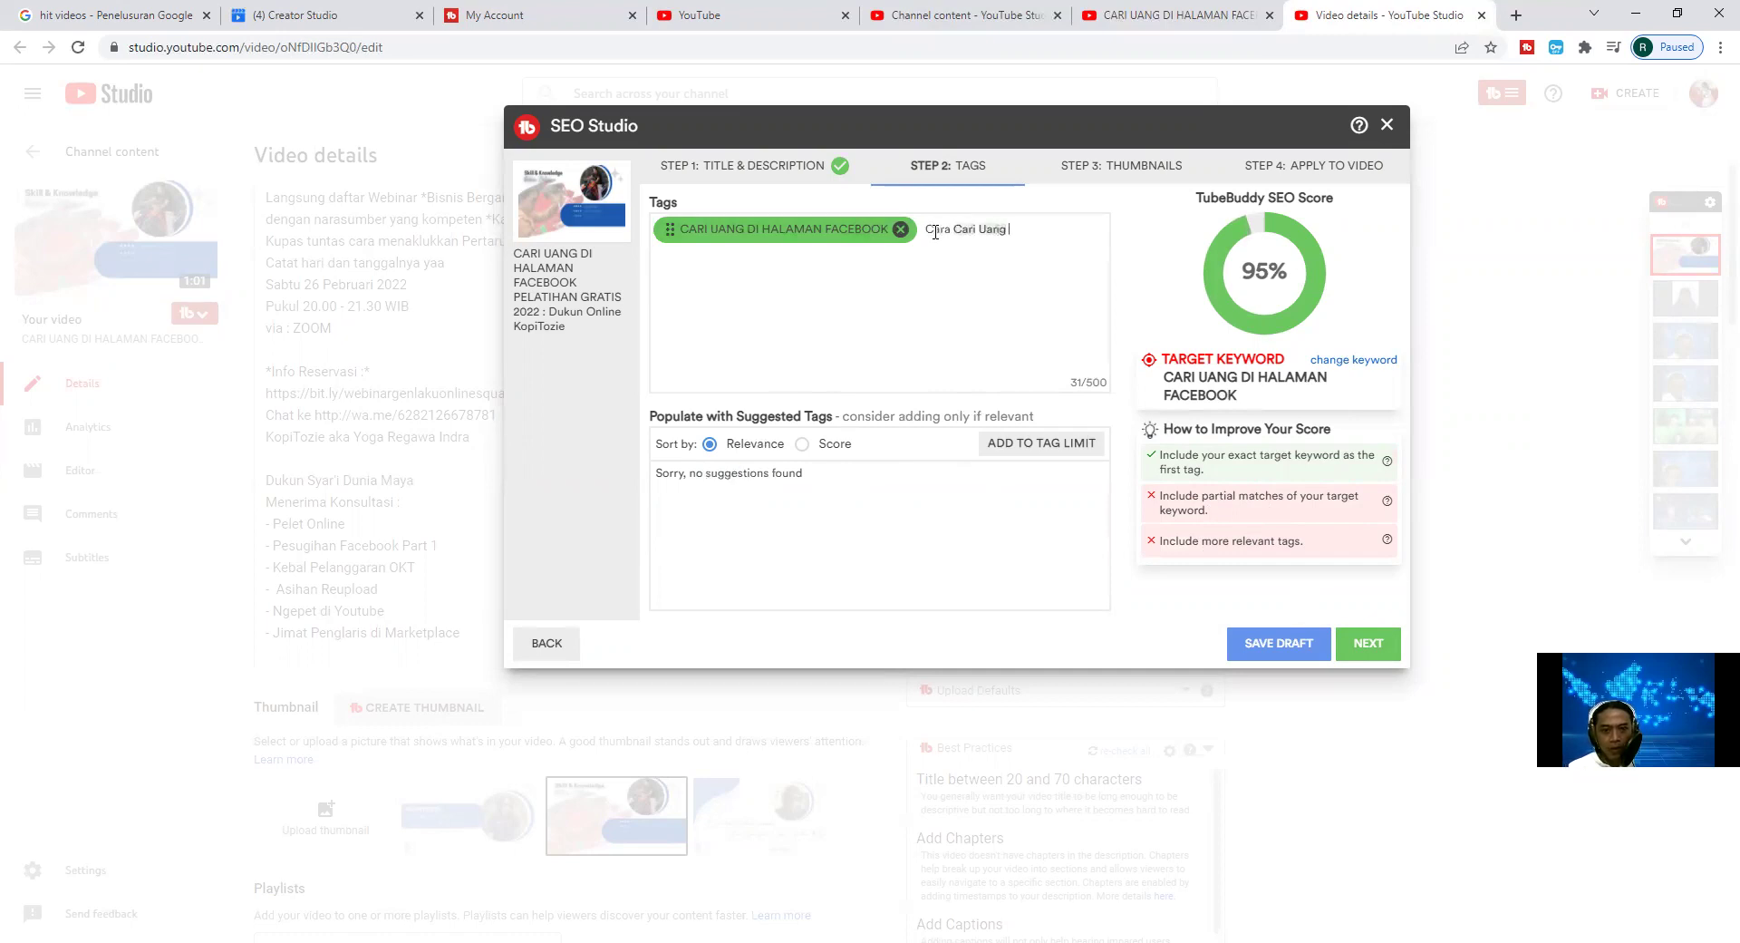
pyautogui.write('di Facebook')
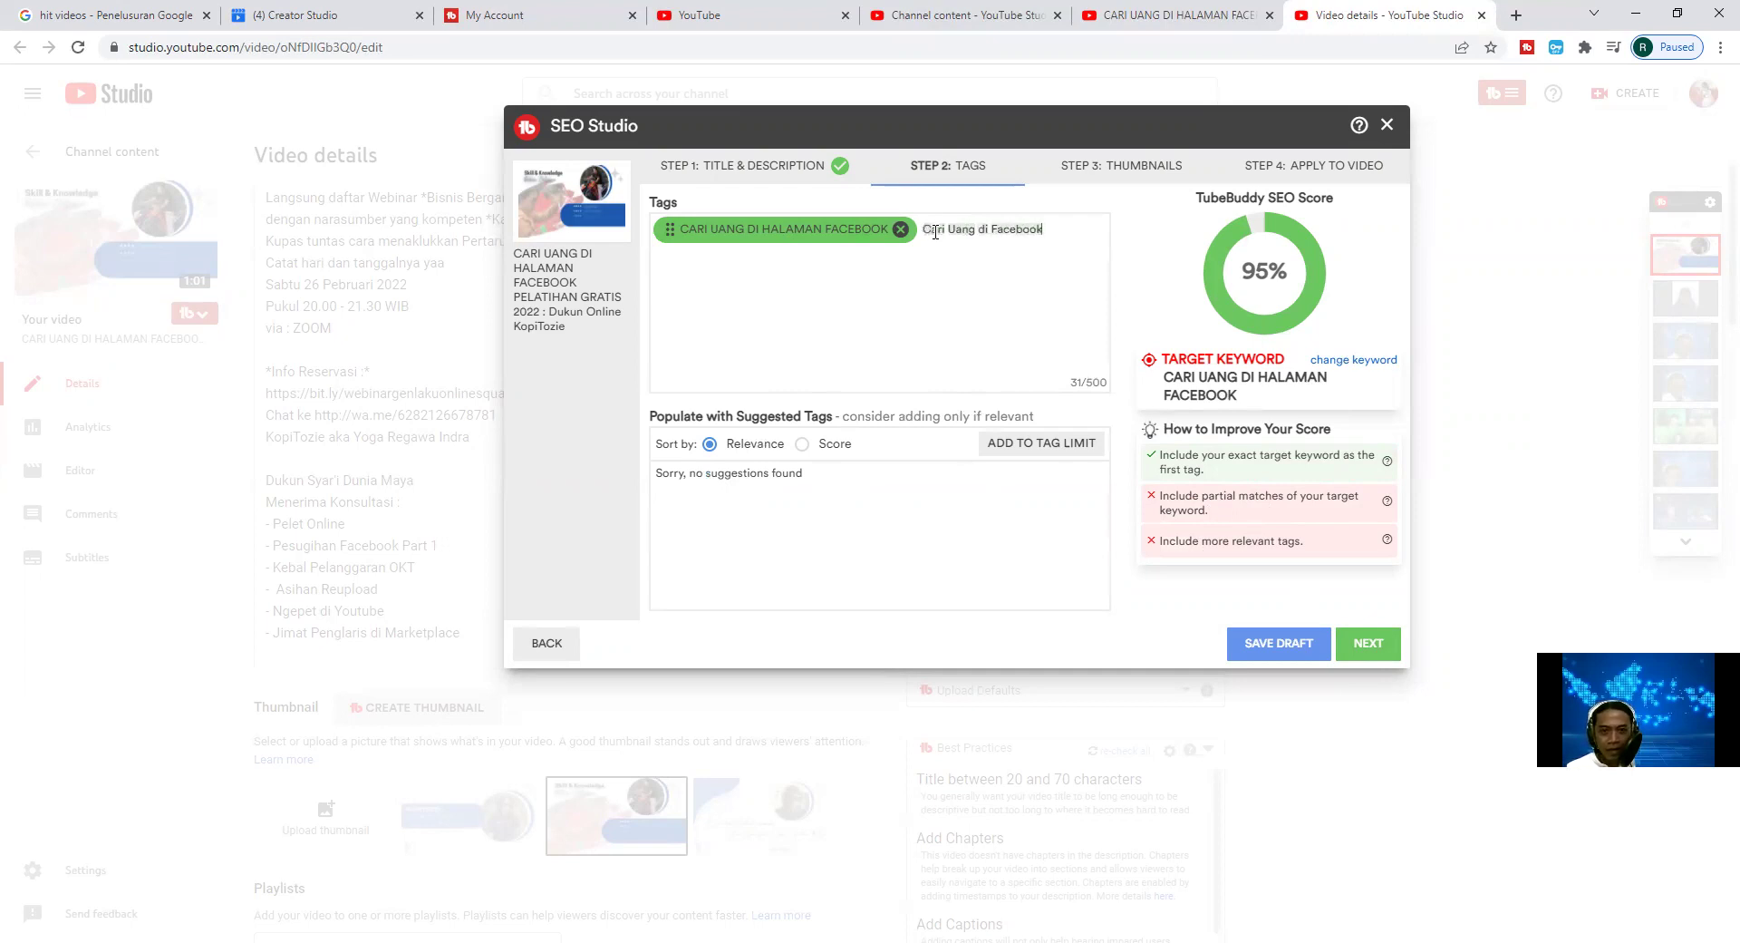
pyautogui.press('Return')
# Add the tag "Cari Uang di Facebook Ads" to the optimization.
pyautogui.write('Cari Ruang')
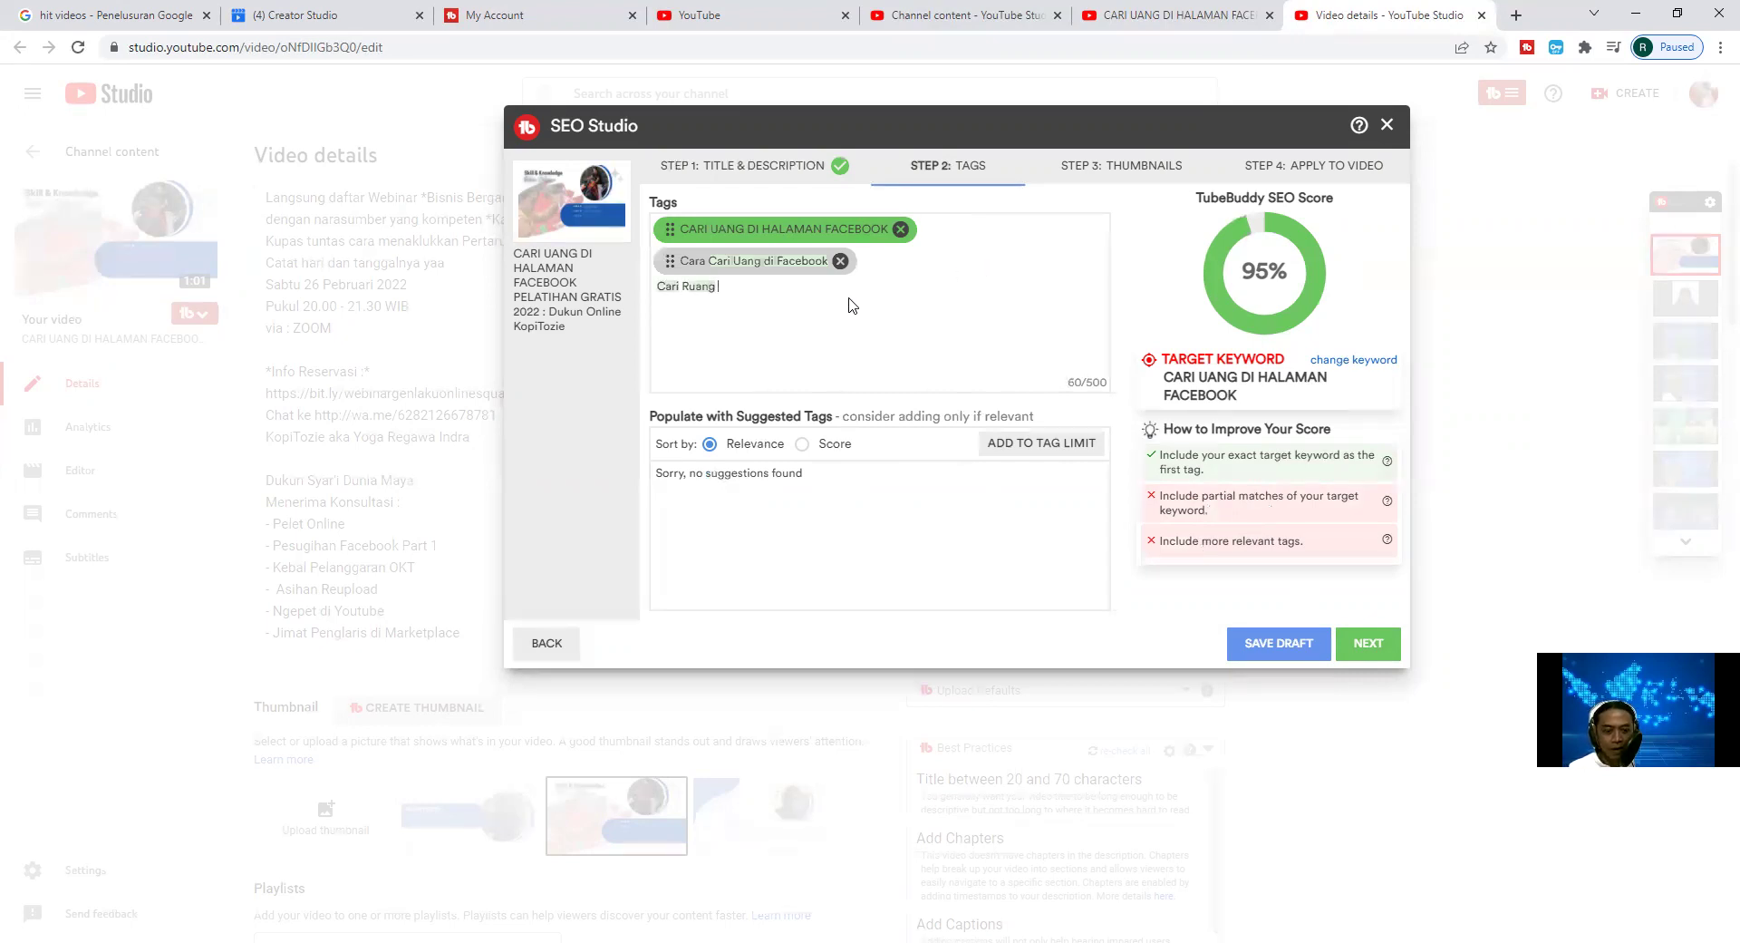
pyautogui.press('BackSpace')
pyautogui.press('BackSpace')
pyautogui.press('BackSpace')
pyautogui.press('BackSpace')
pyautogui.press('BackSpace')
pyautogui.write('Uang di Facebook Ads')
pyautogui.press('BackSpace')
pyautogui.press('BackSpace')
pyautogui.press('BackSpace')
pyautogui.press('BackSpace')
pyautogui.write('Ads')
pyautogui.press('Return')
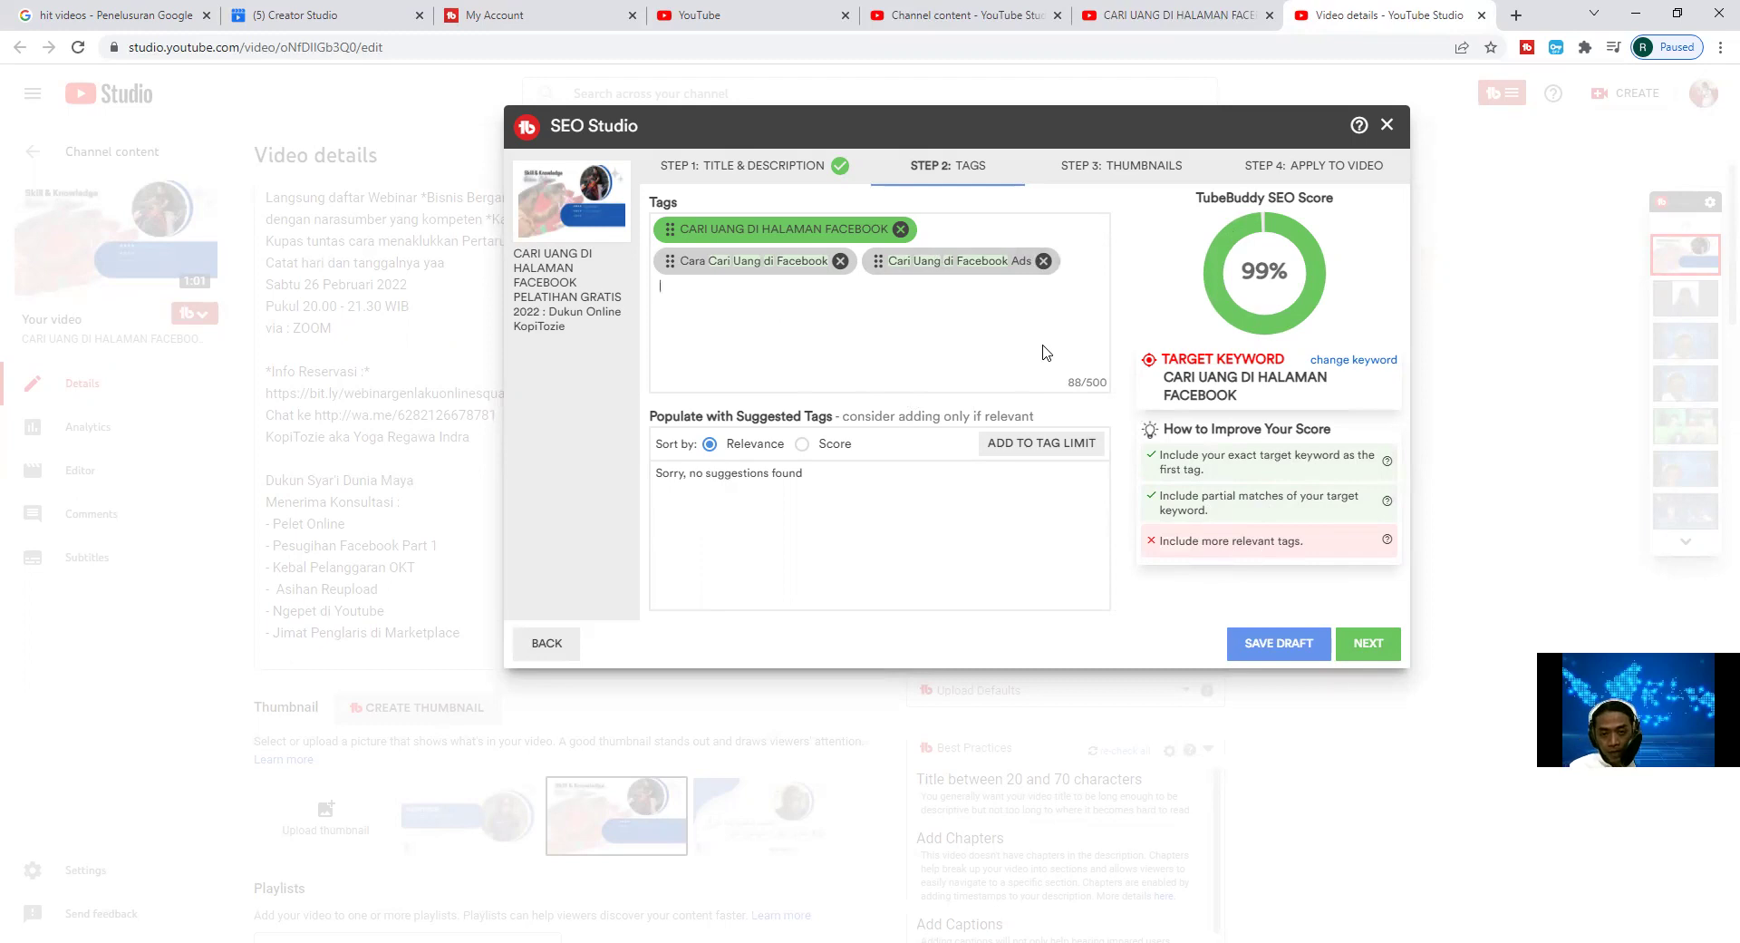
# Add the tags "Cari duit di Facebook" and "tips mendapatkan uang dari facebook".
pyautogui.write('Cari duit di Facebook')
pyautogui.press('Return')
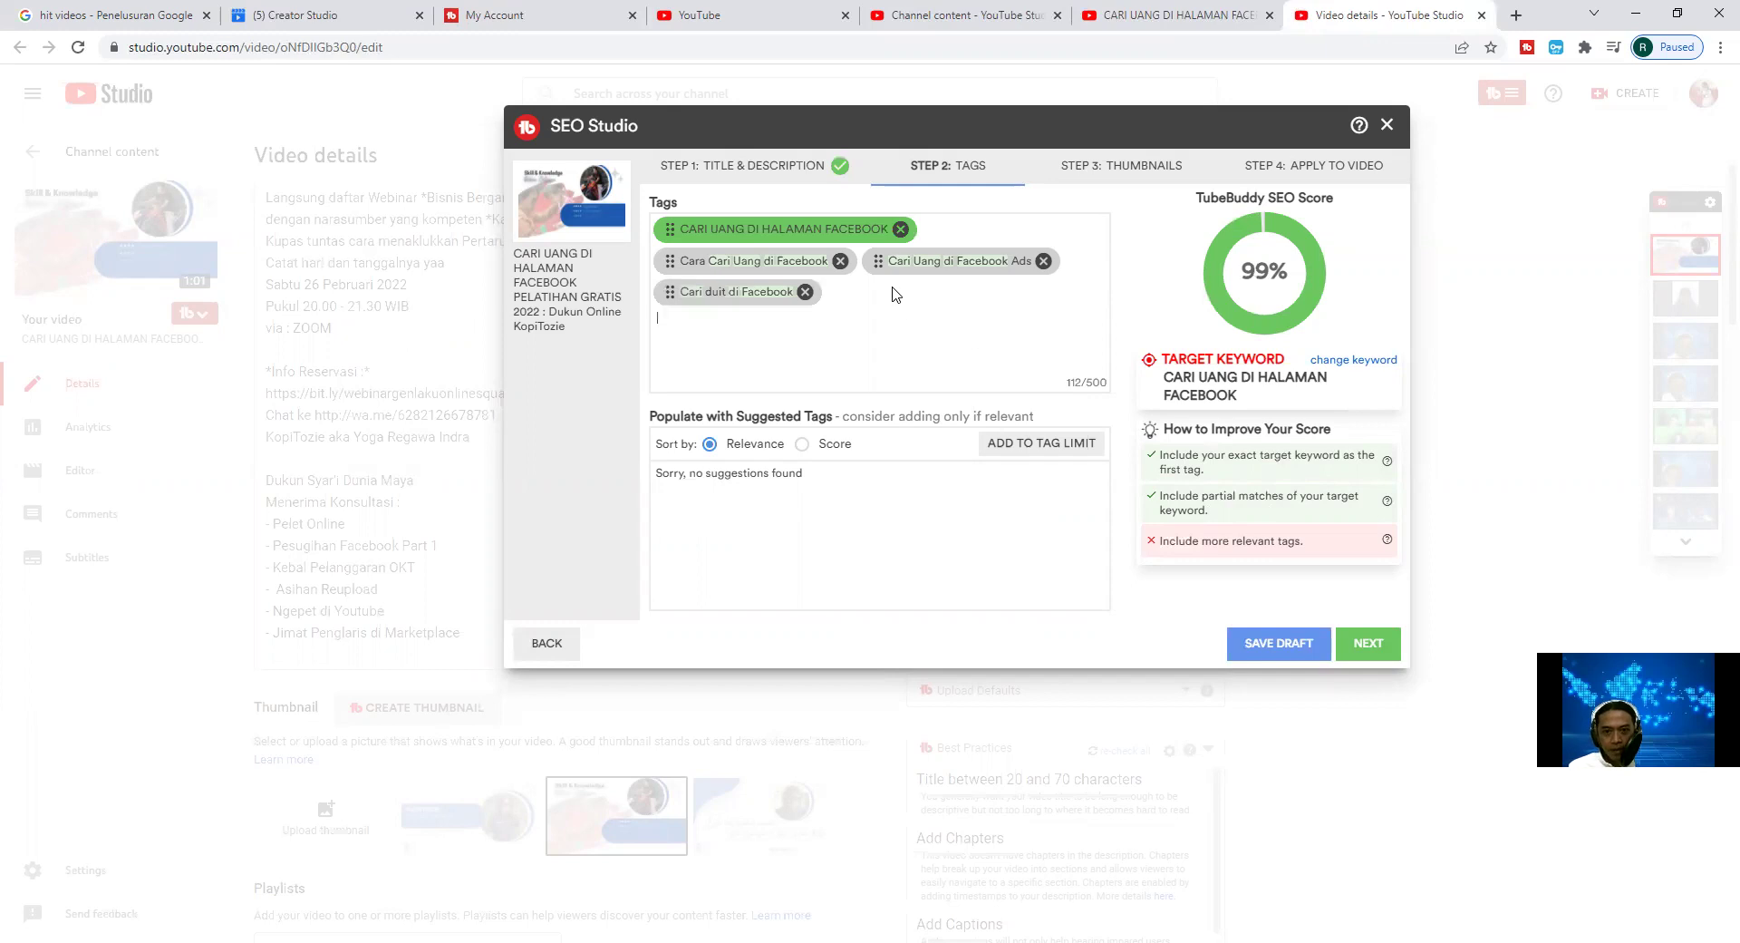
pyautogui.write('tips mendapatkan')
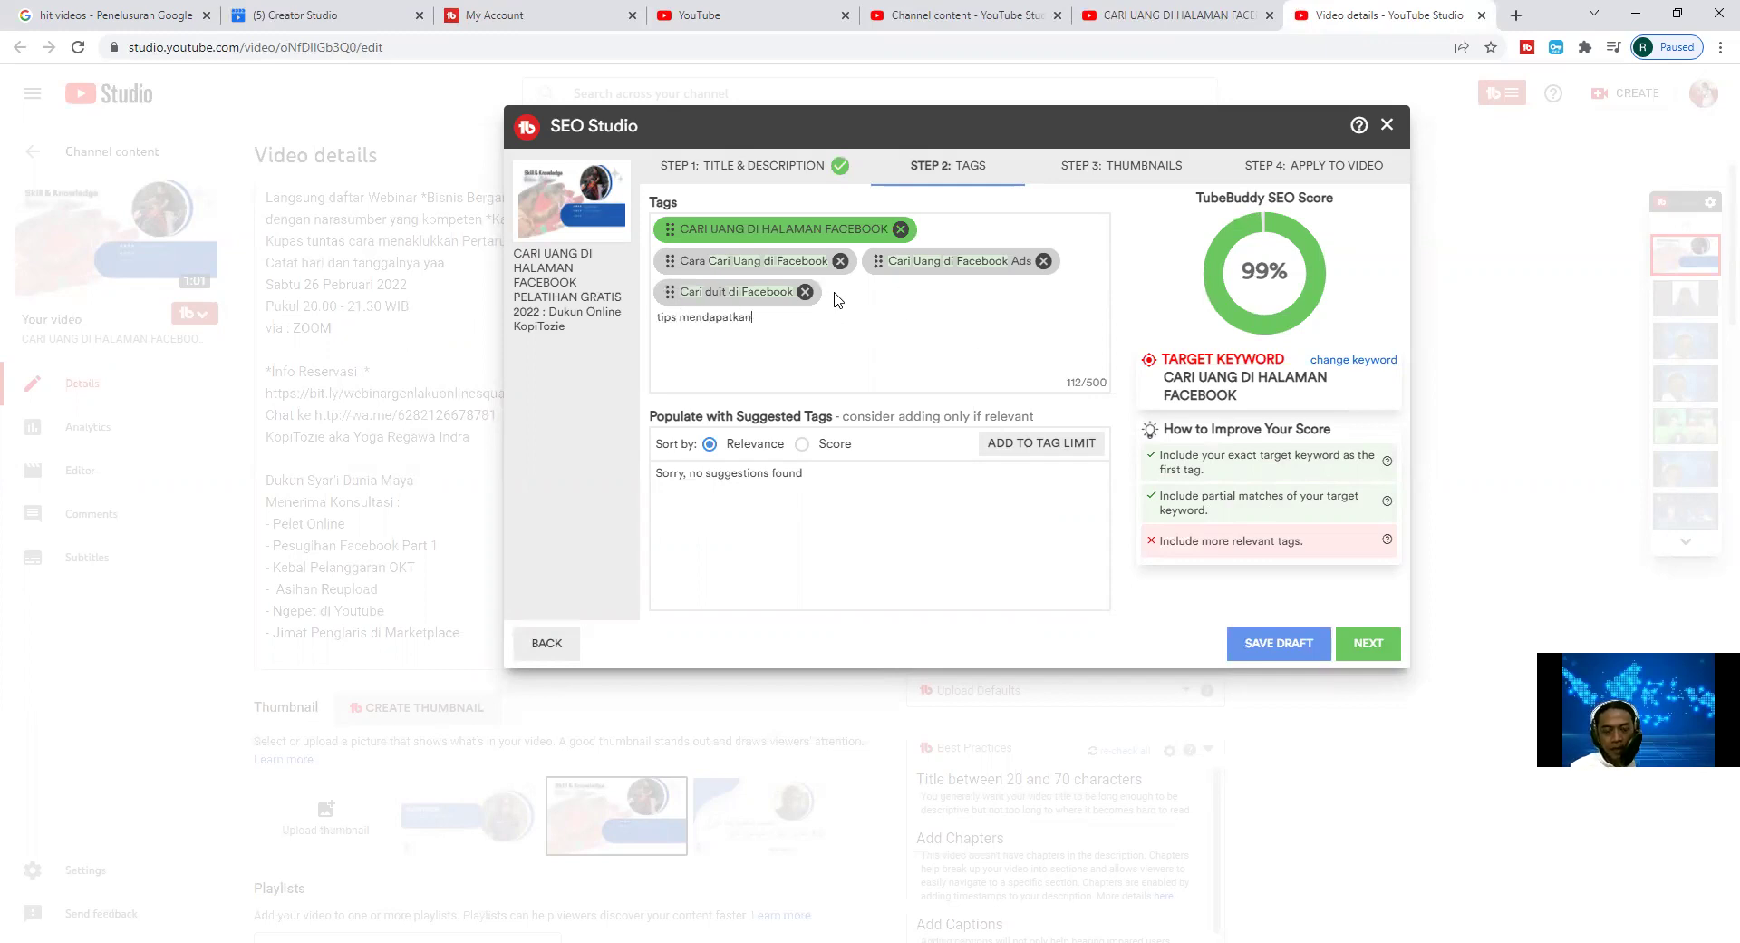
pyautogui.write(' uang dari facebook')
pyautogui.press('Return')
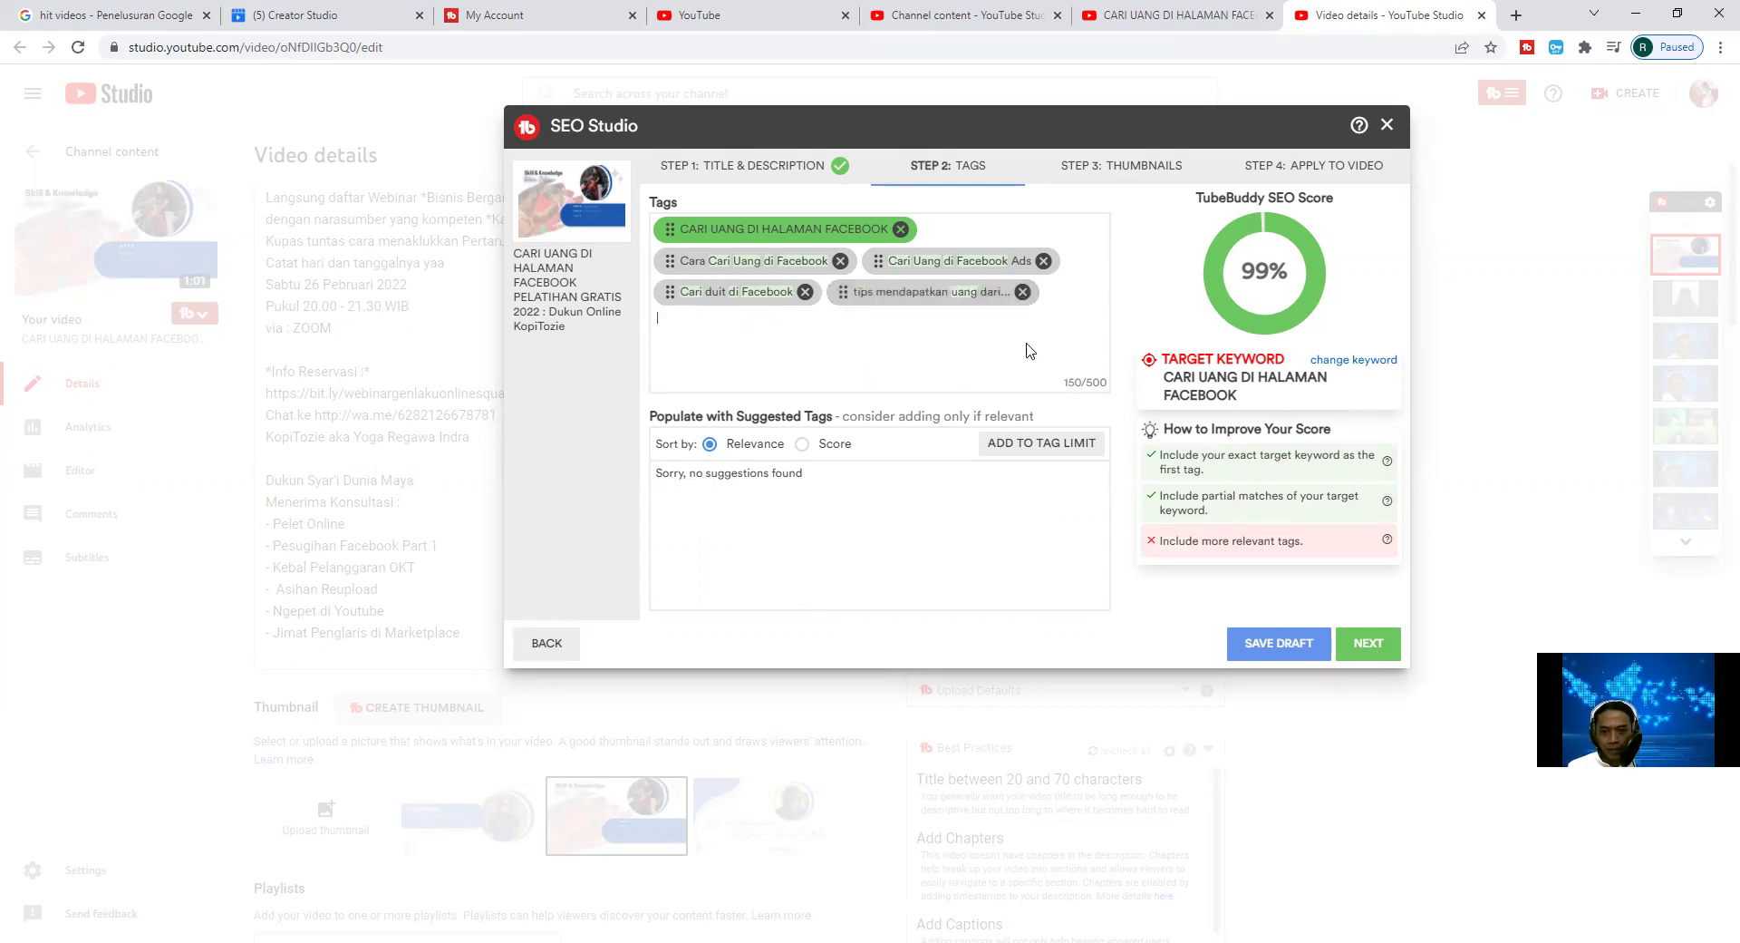
# Keep the existing thumbnail, apply the optimization to the video, and save the video details before returning to the channel content list.
pyautogui.click(1369, 644)
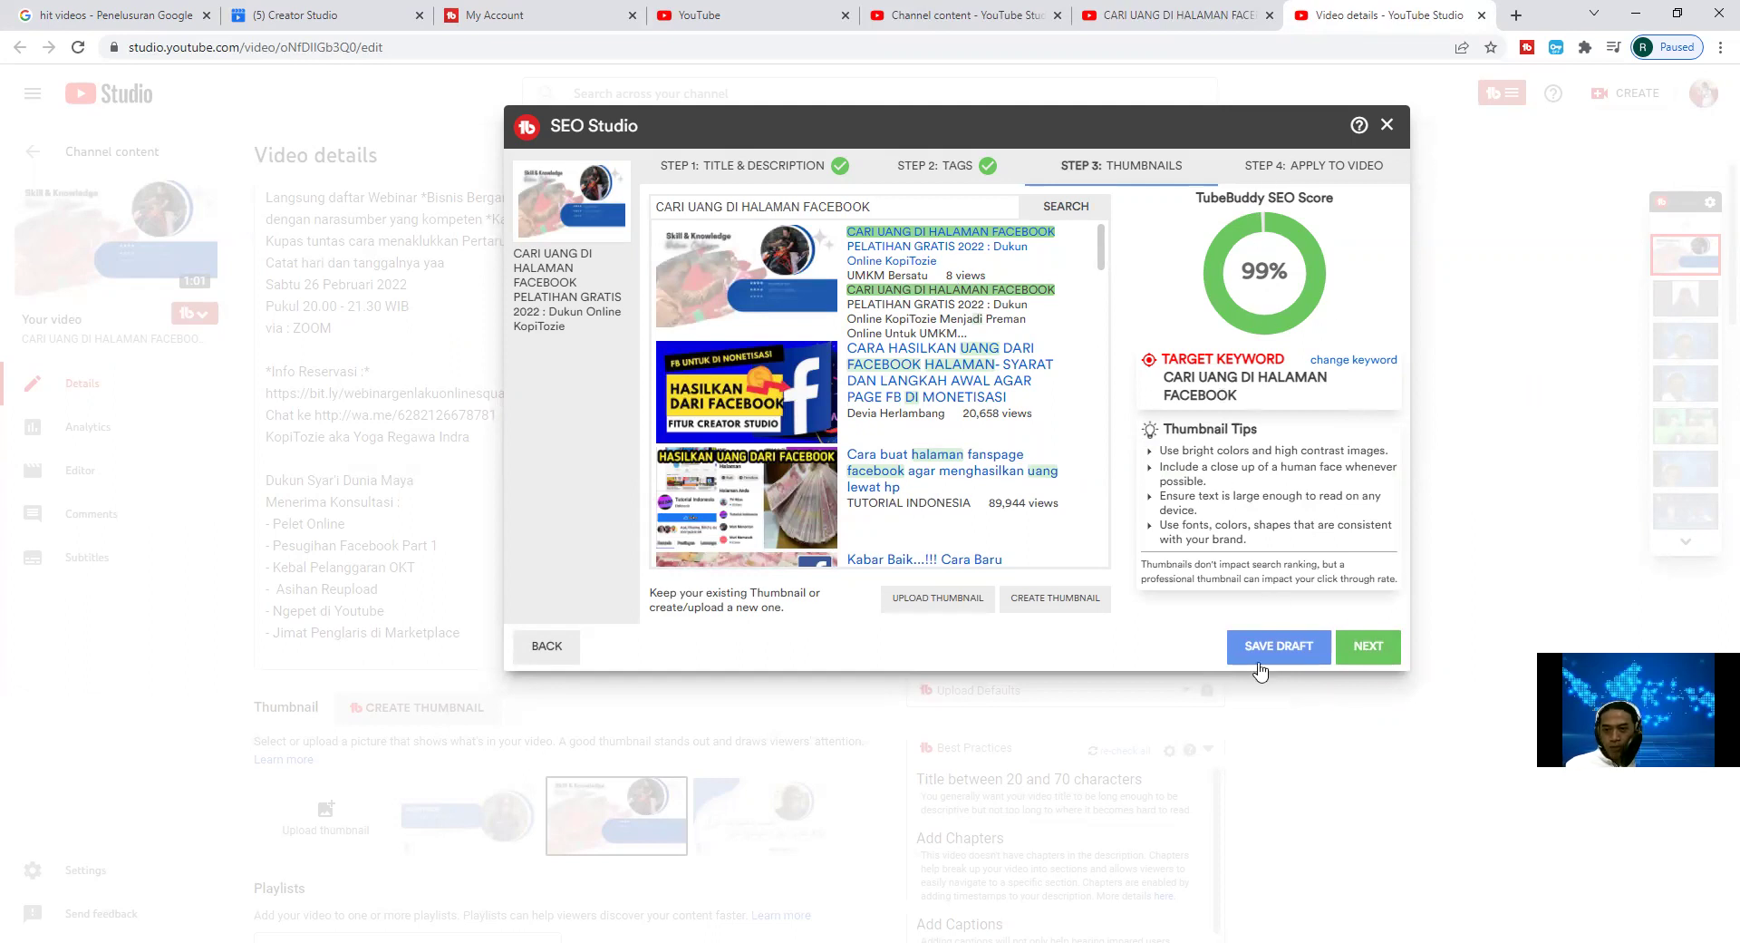
pyautogui.click(1380, 647)
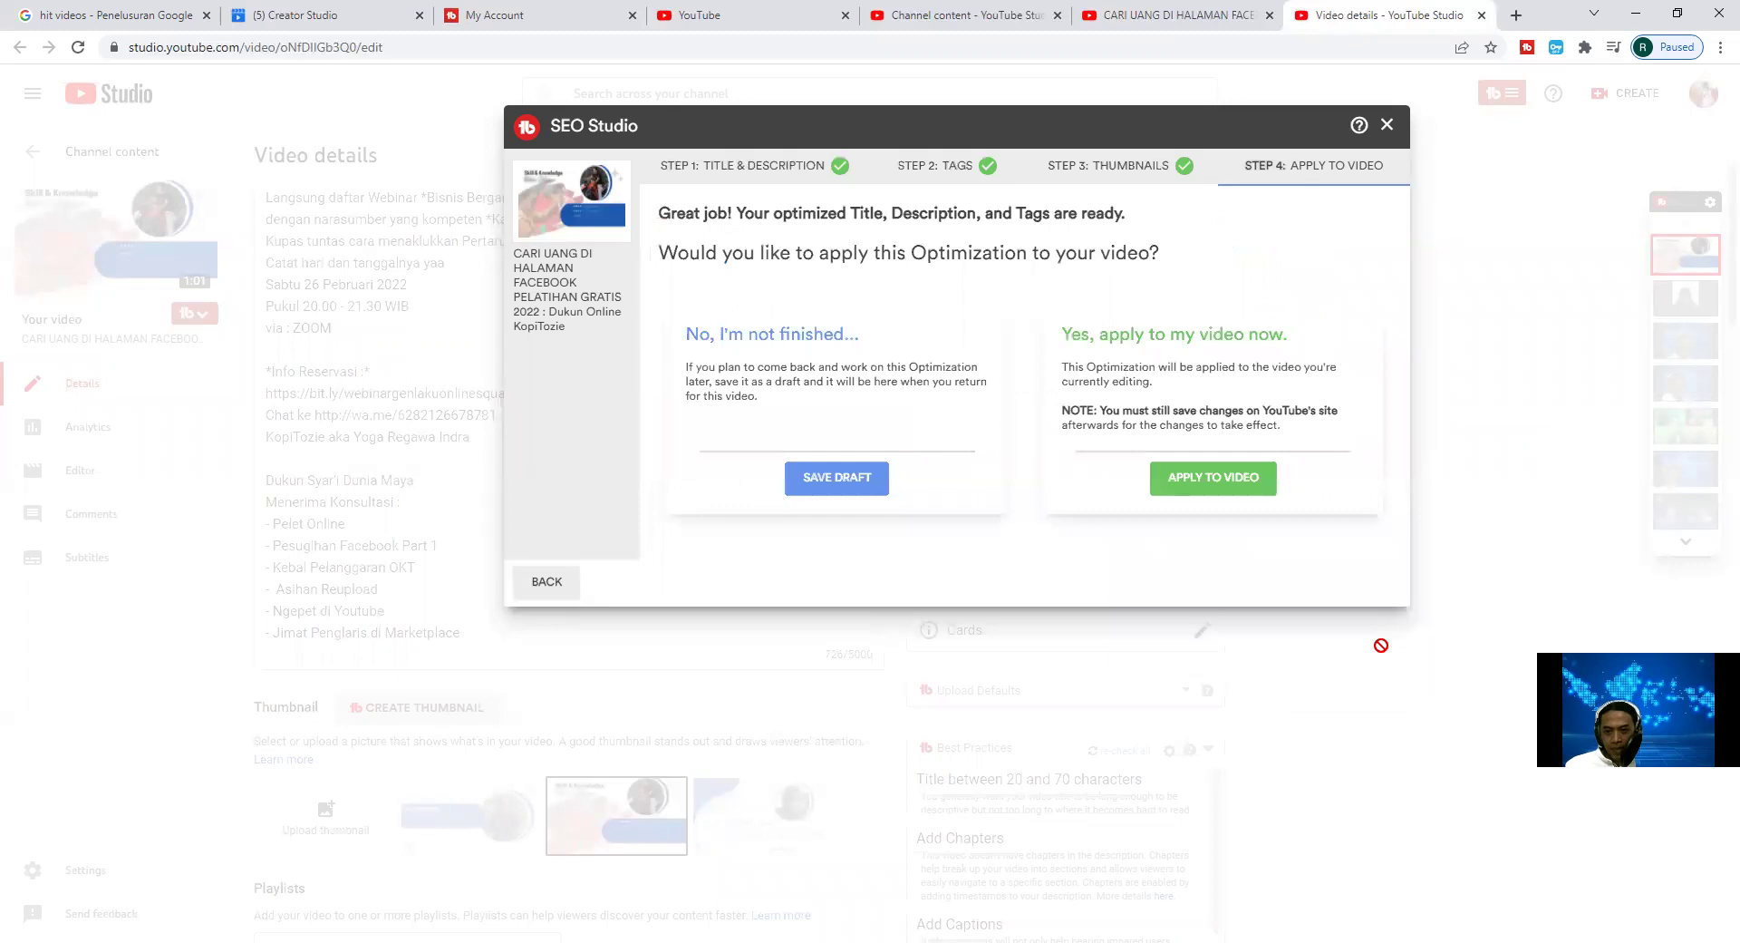
pyautogui.click(1221, 479)
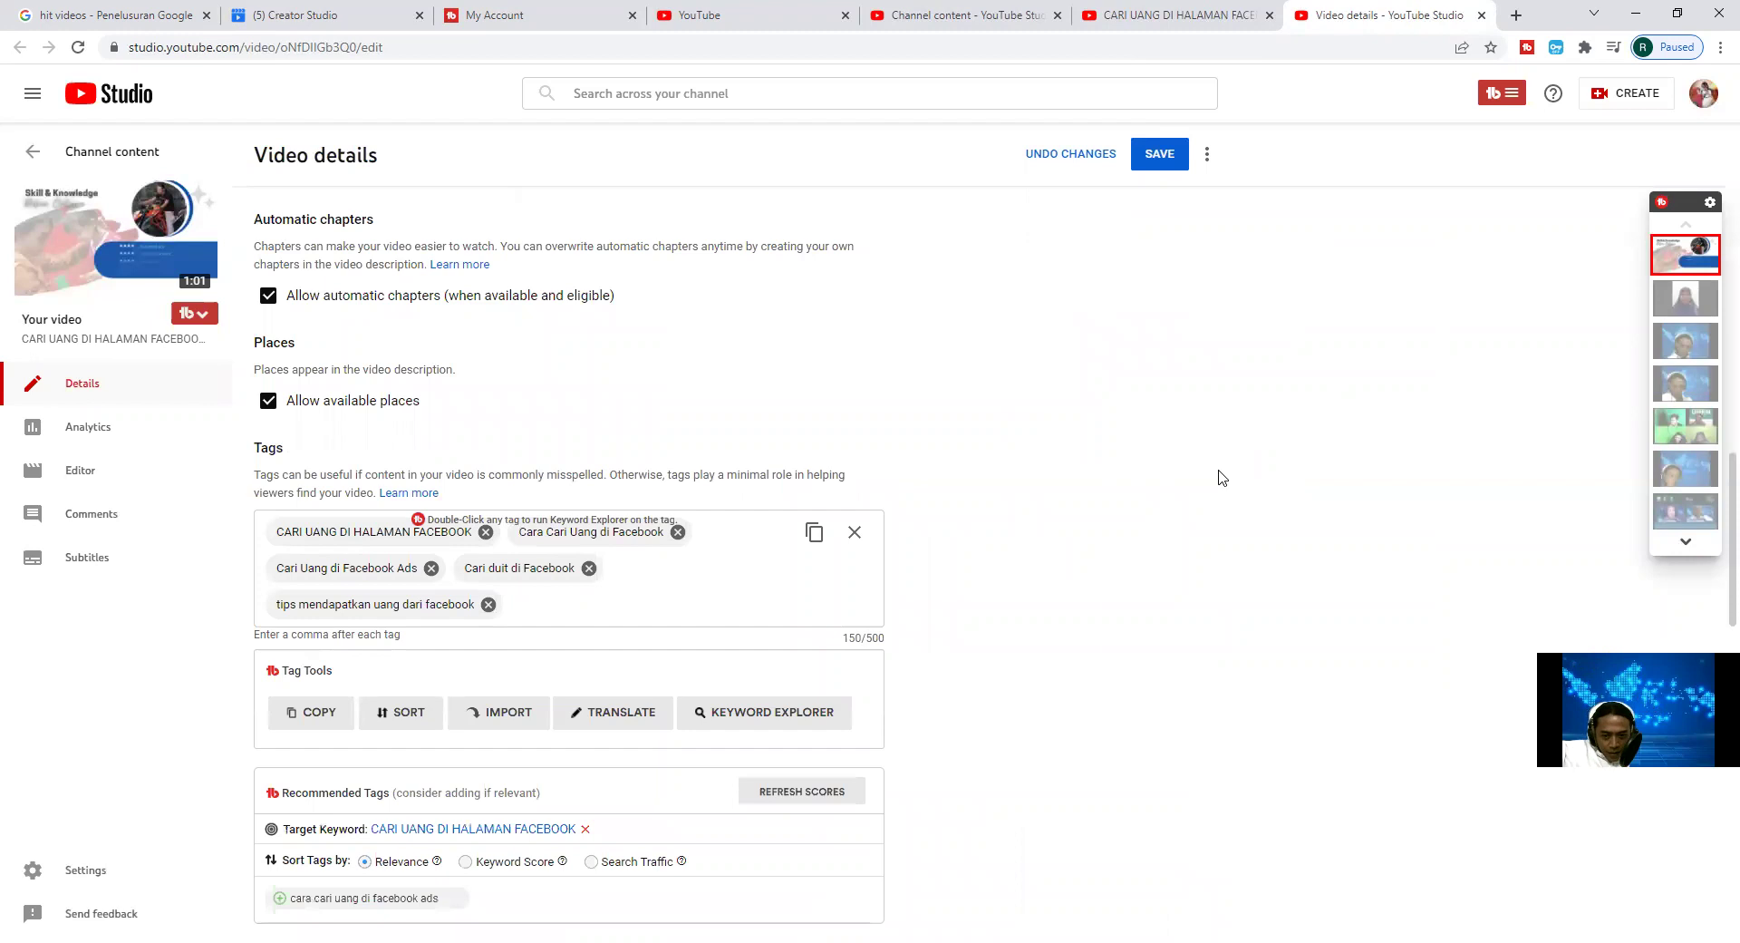
pyautogui.click(1161, 155)
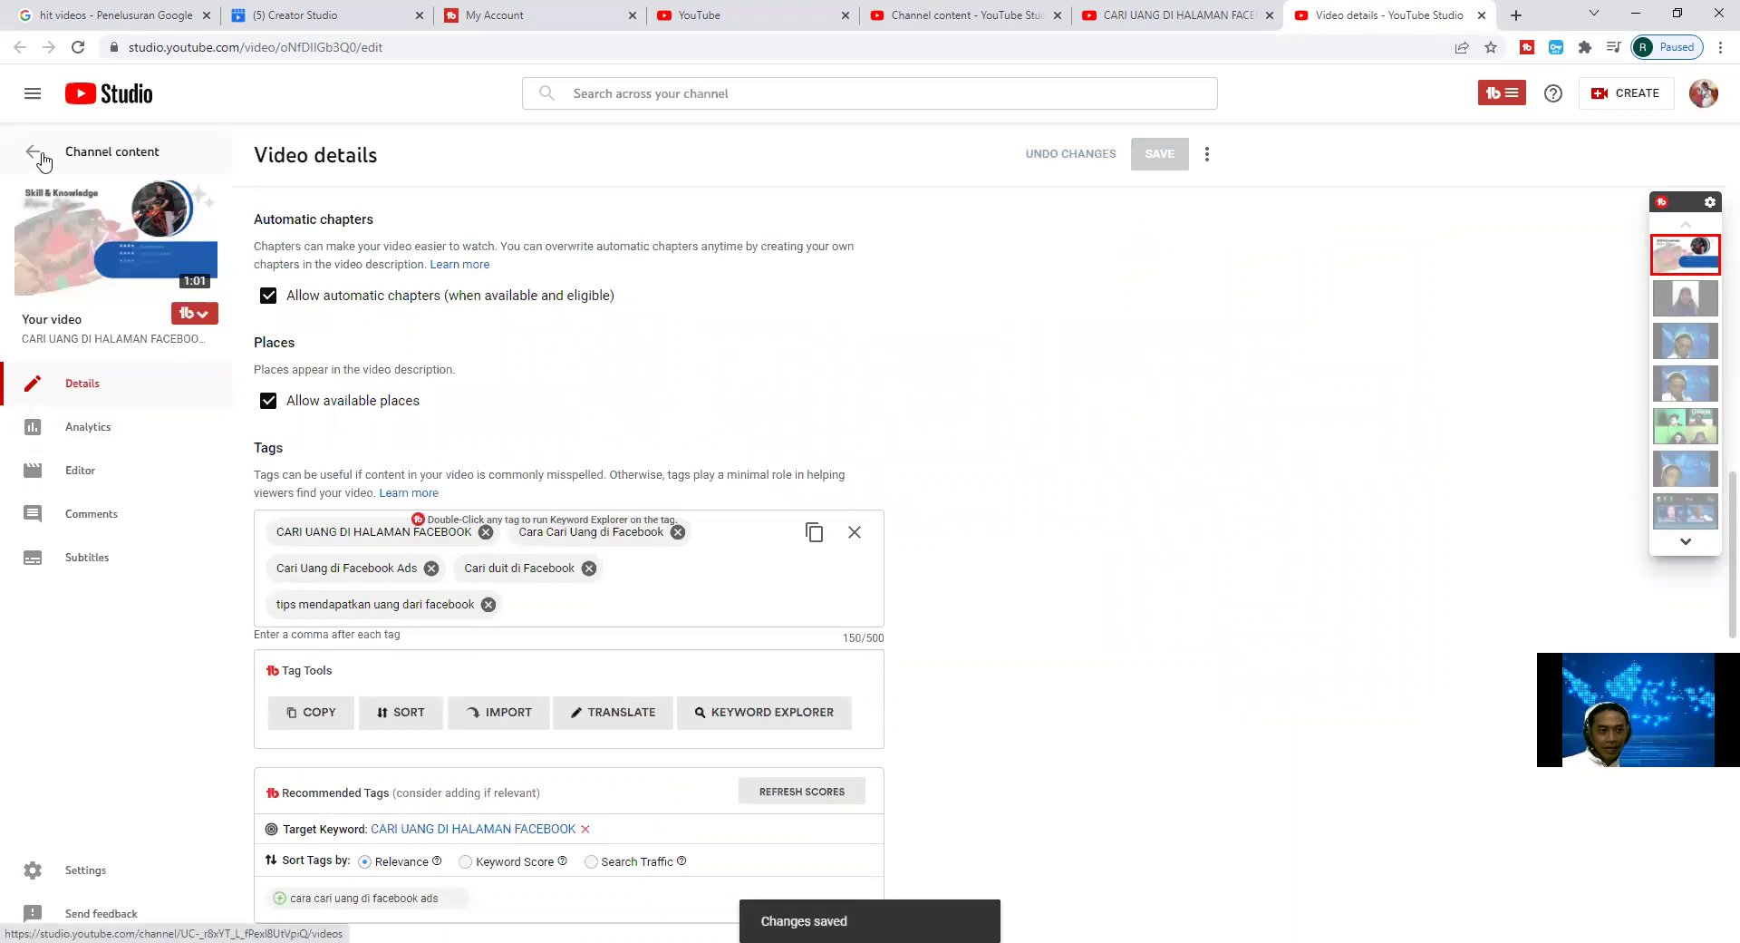
pyautogui.hotkey('alt', 'Left')
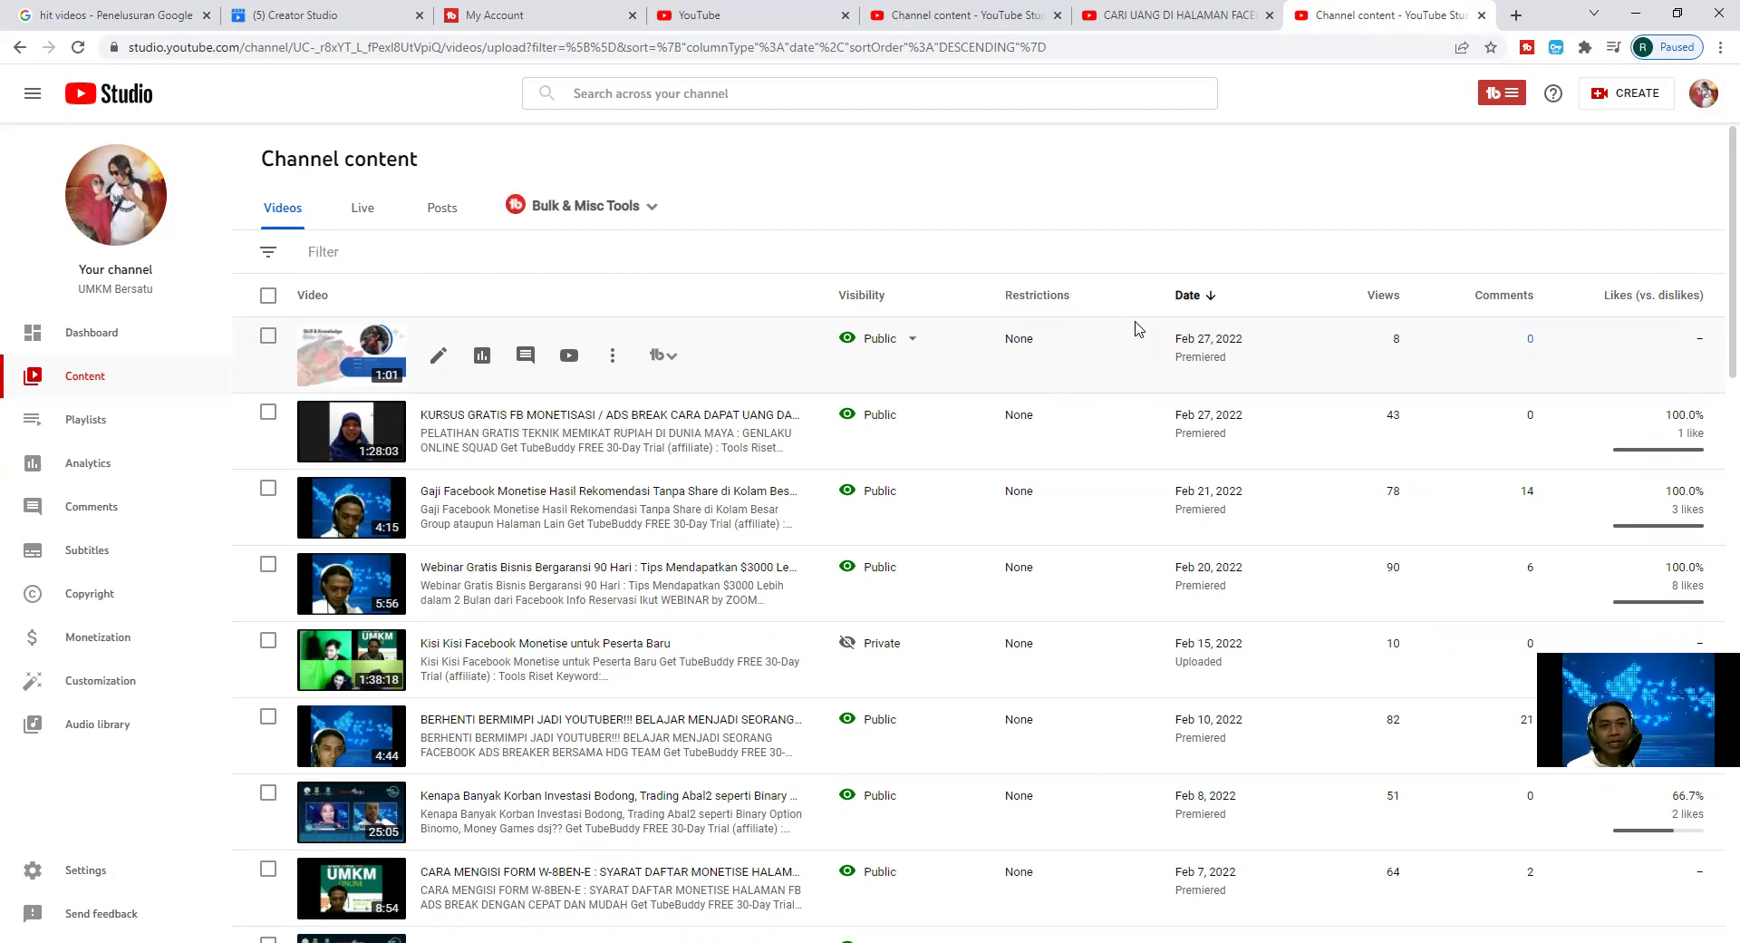
# Check the license status and affiliate earnings on the TubeBuddy account home page.
pyautogui.click(544, 15)
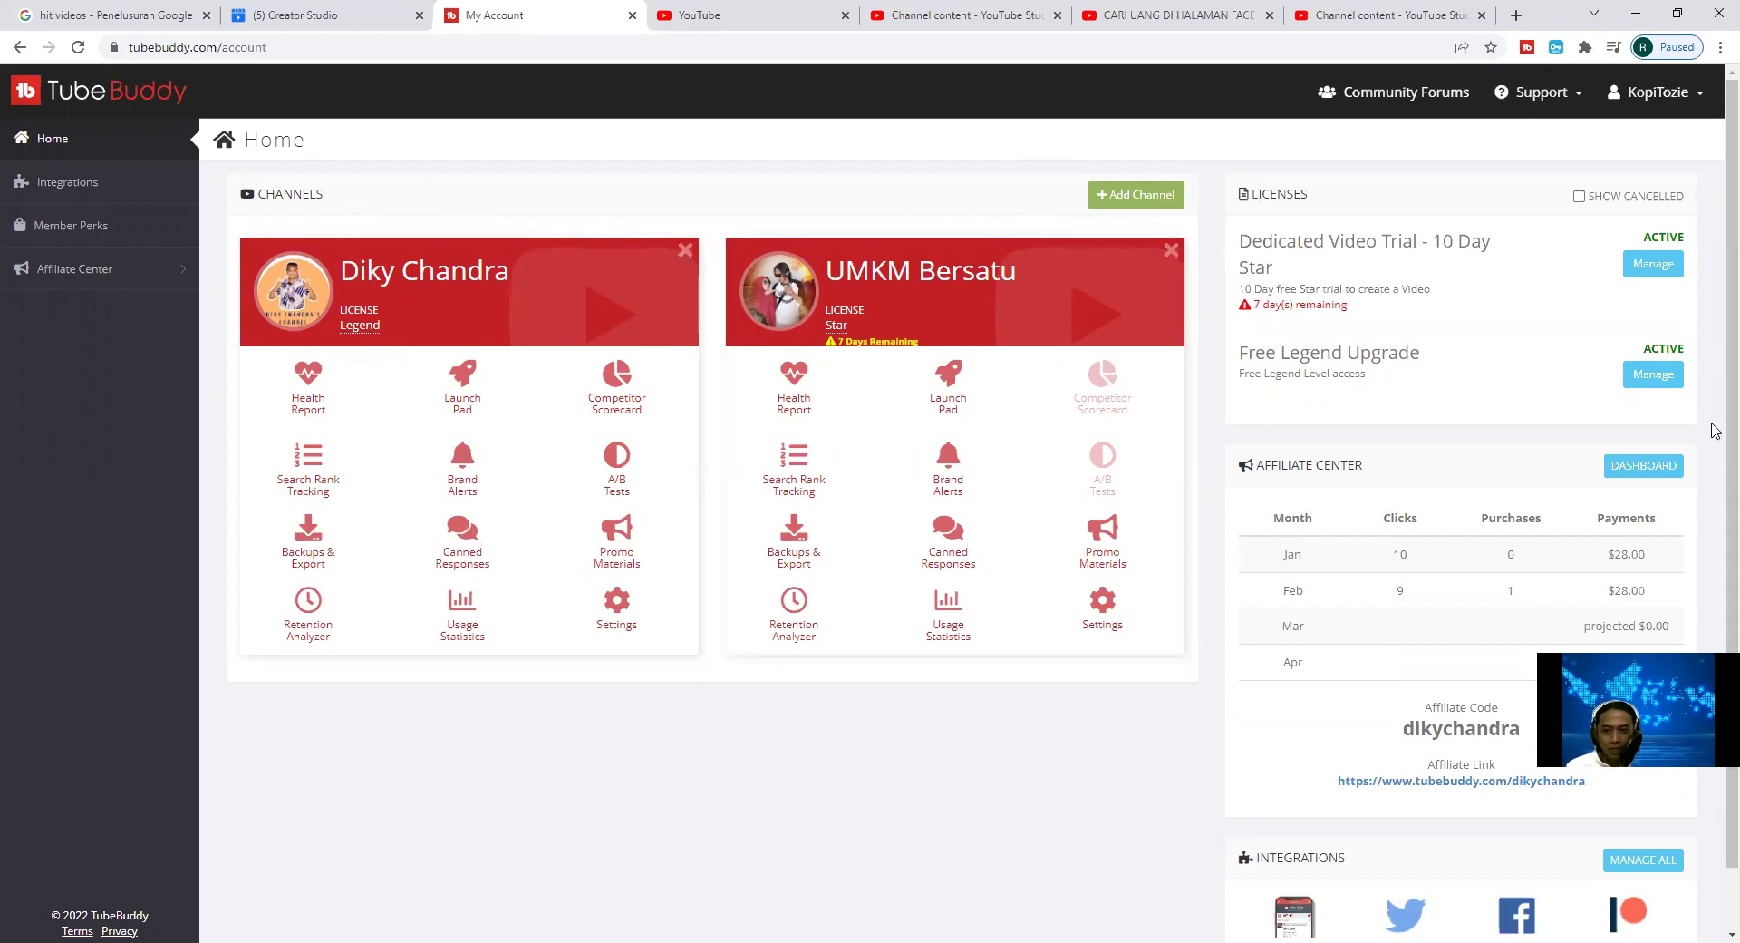
pyautogui.scroll(-1, 1716, 444)
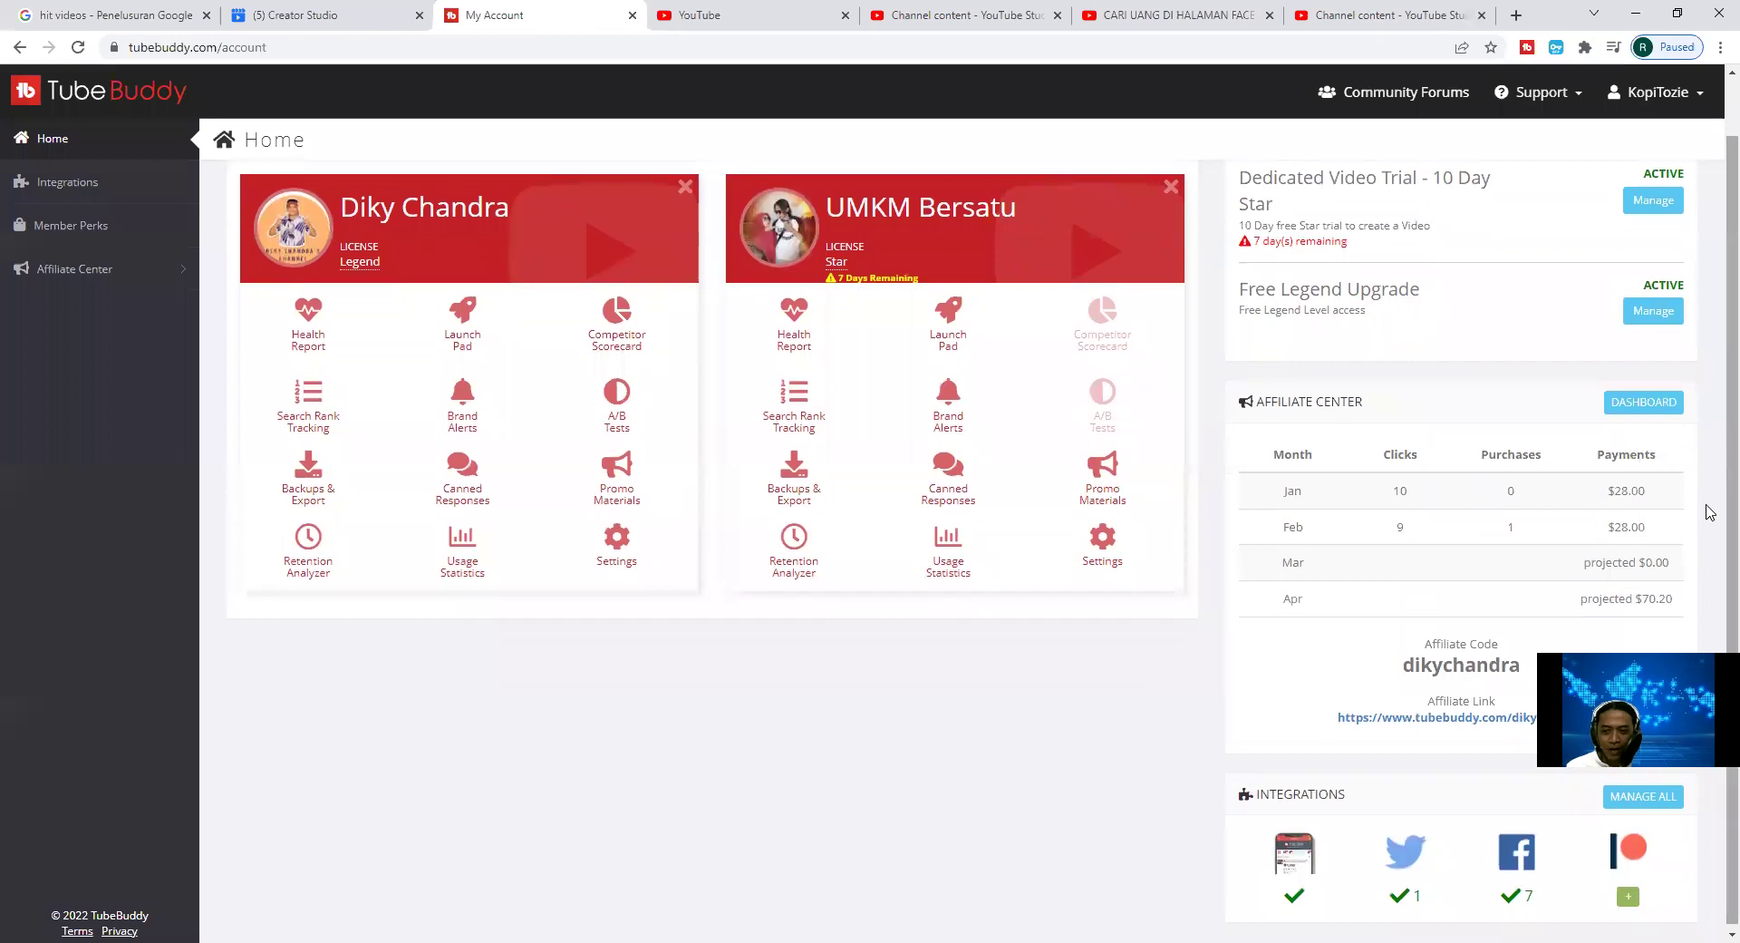
pyautogui.scroll(1, 1713, 381)
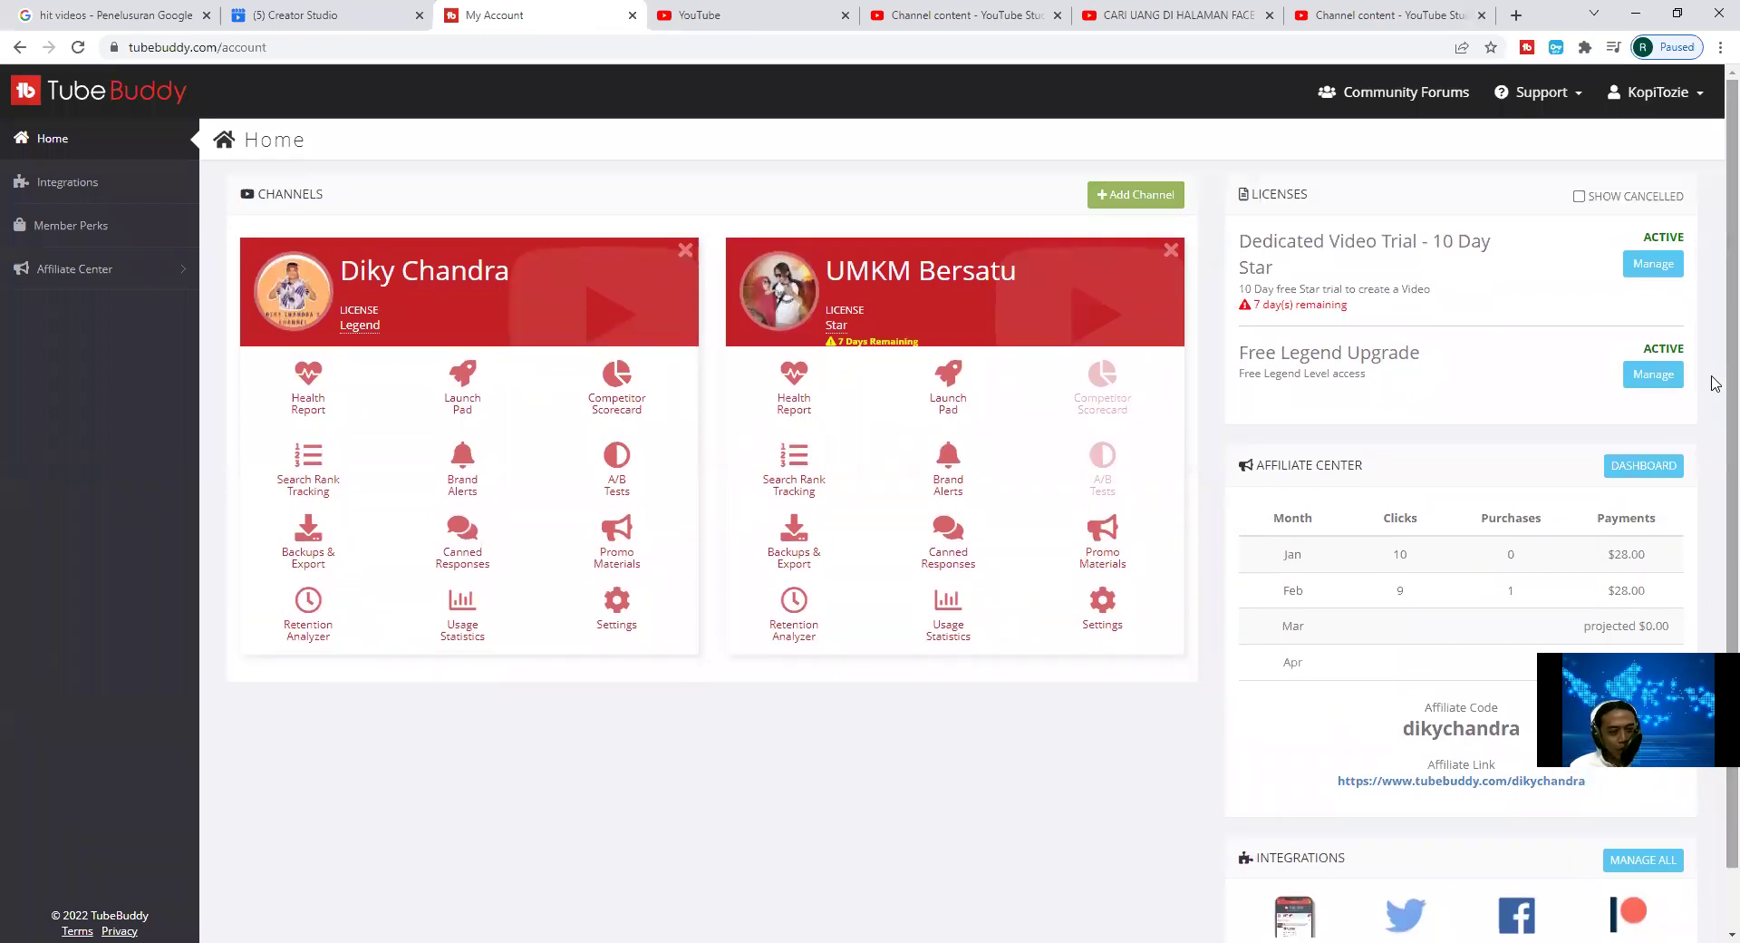